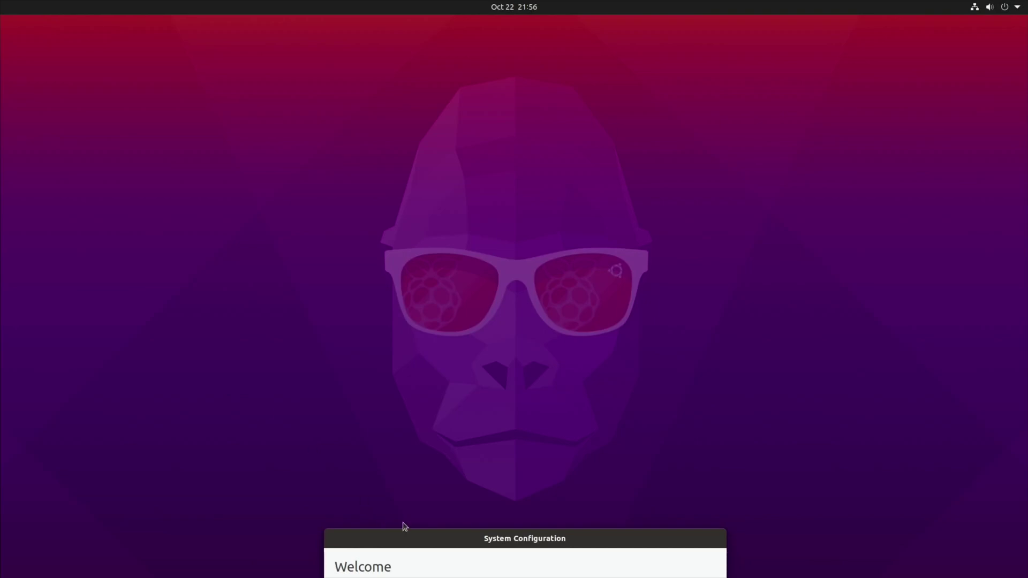
- Choose English, the English (UK) keyboard layout and London as location to start system setup
drag(419, 536, 422, 190)
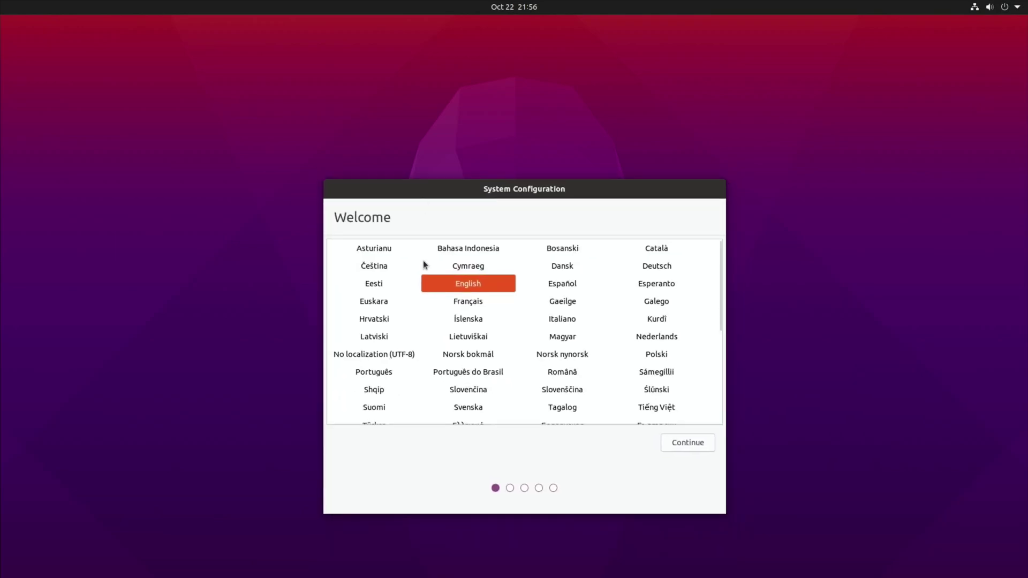
click(692, 443)
scroll(499, 289, up, 1)
click(429, 317)
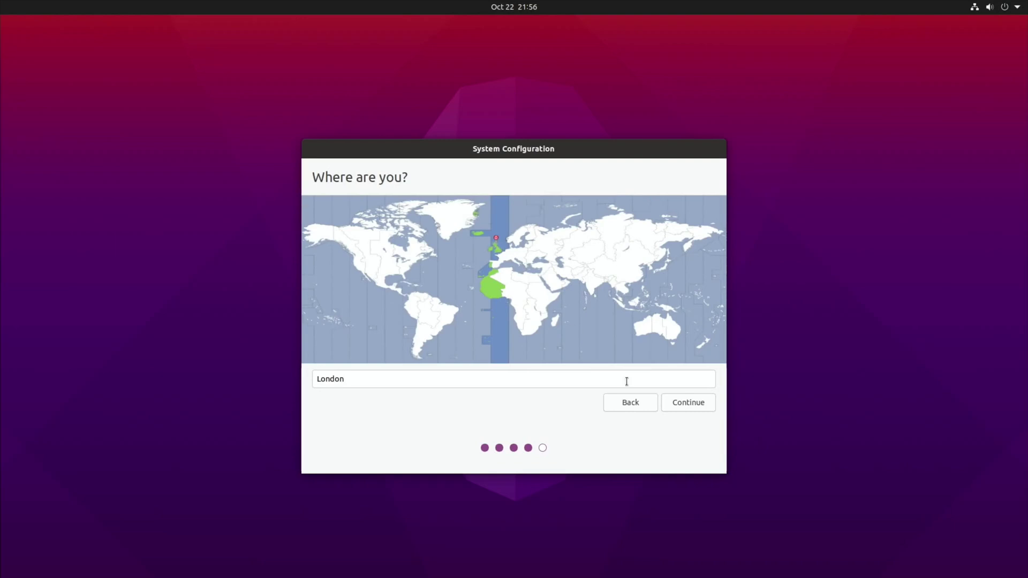
click(684, 402)
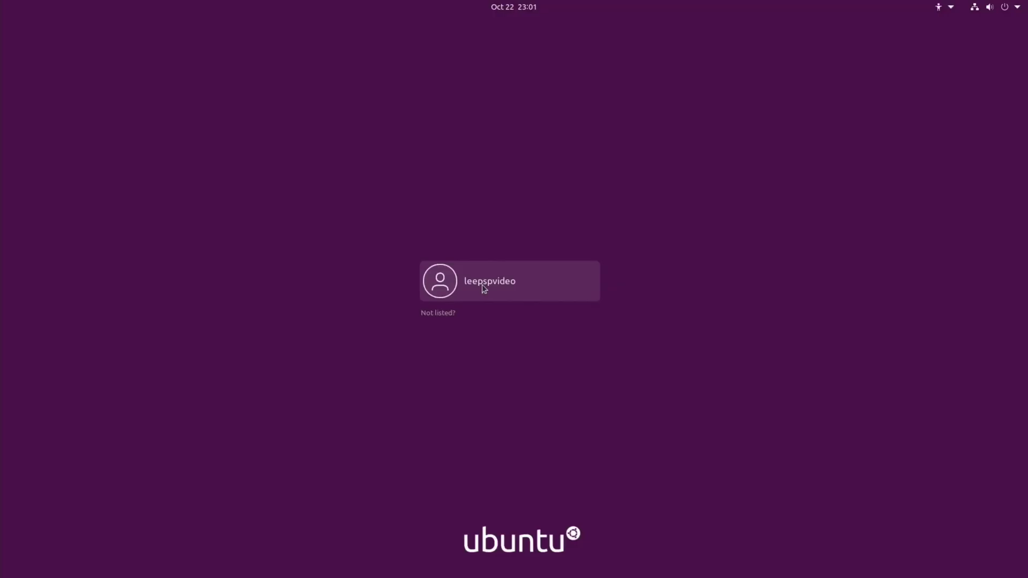
- Sign in to the user account with its password
click(482, 284)
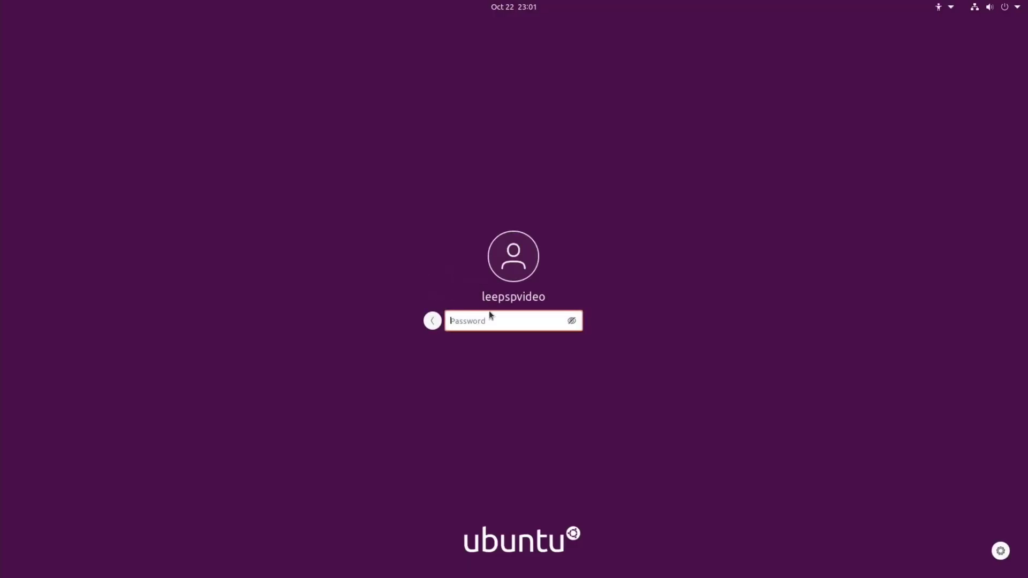
text(•••••••••••••)
key(Return)
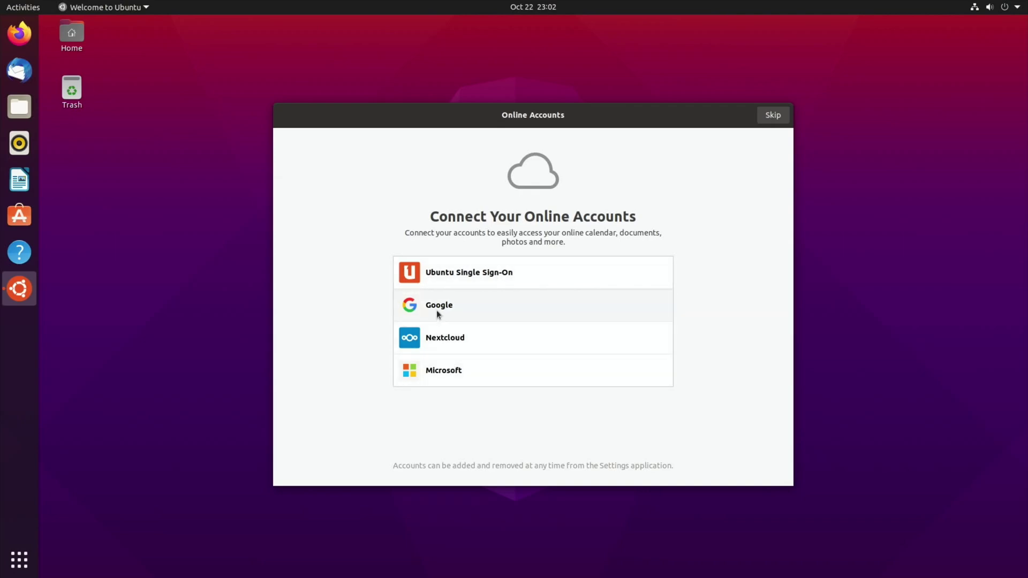
- Skip online accounts, turn Location Services on and finish the Welcome to Ubuntu tour
click(773, 116)
click(771, 116)
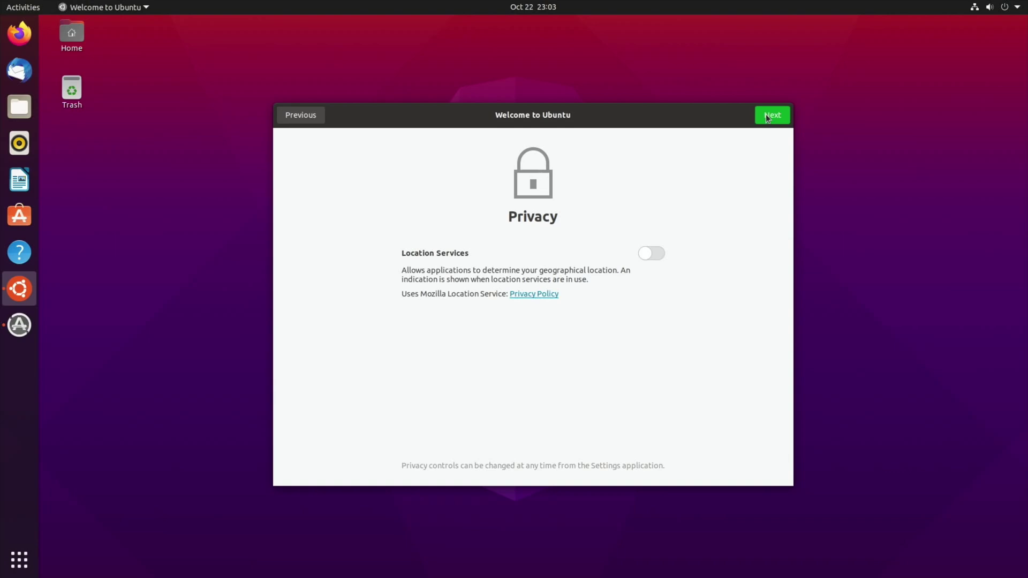
click(657, 254)
click(763, 120)
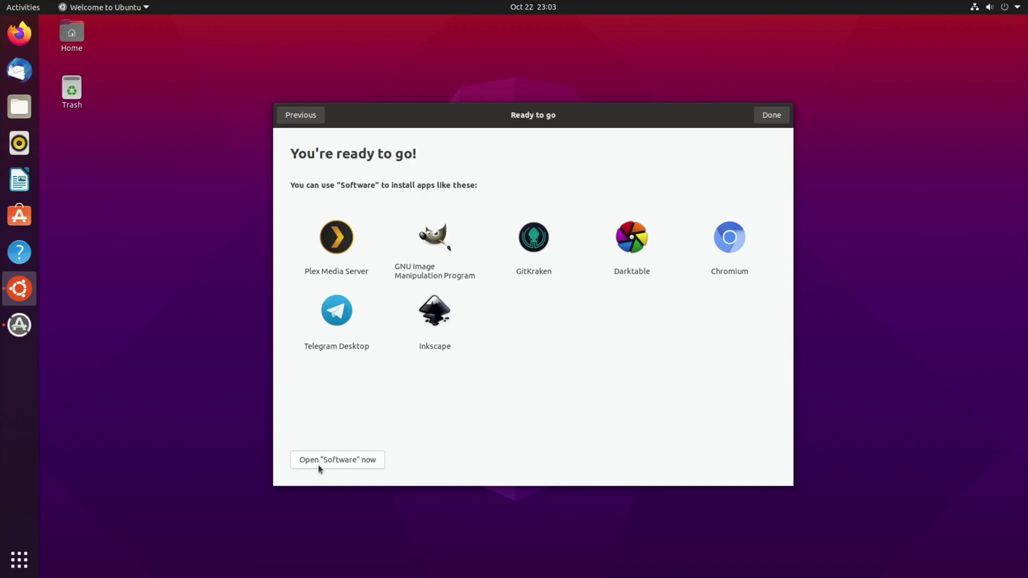
key(Return)
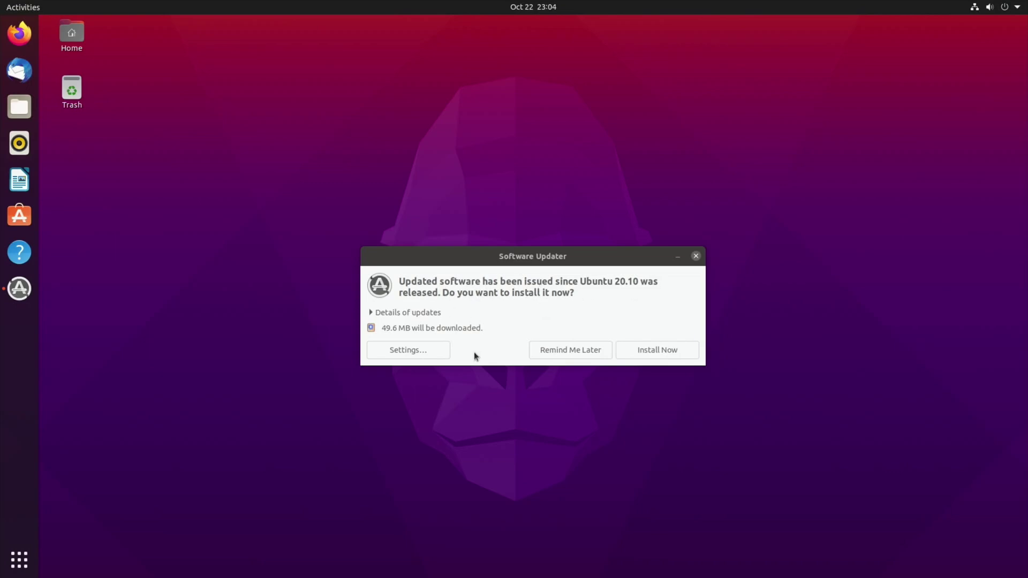
- Install the 49.6 MB of Ubuntu 20.10 updates and show all installed applications
click(638, 351)
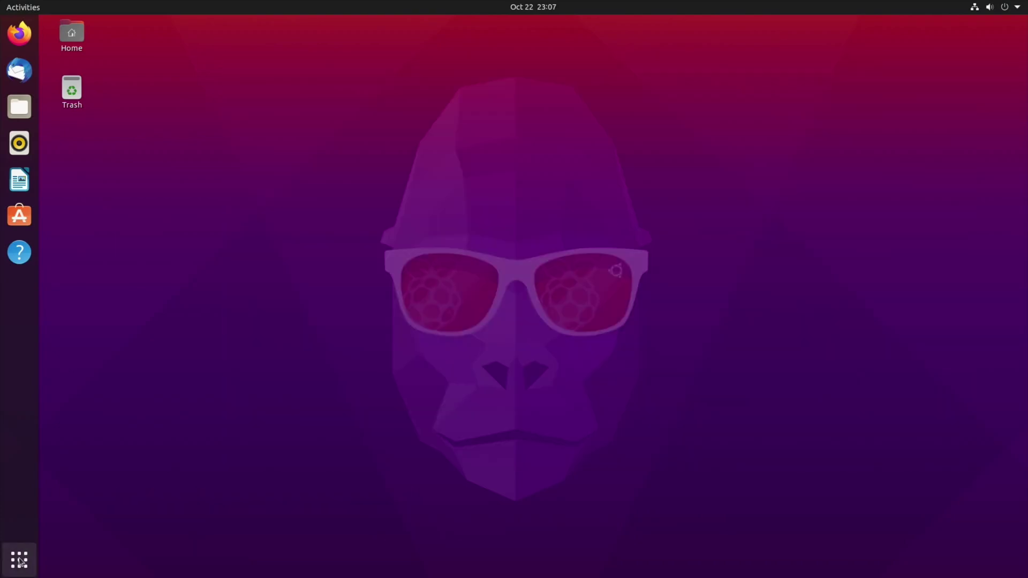
click(19, 561)
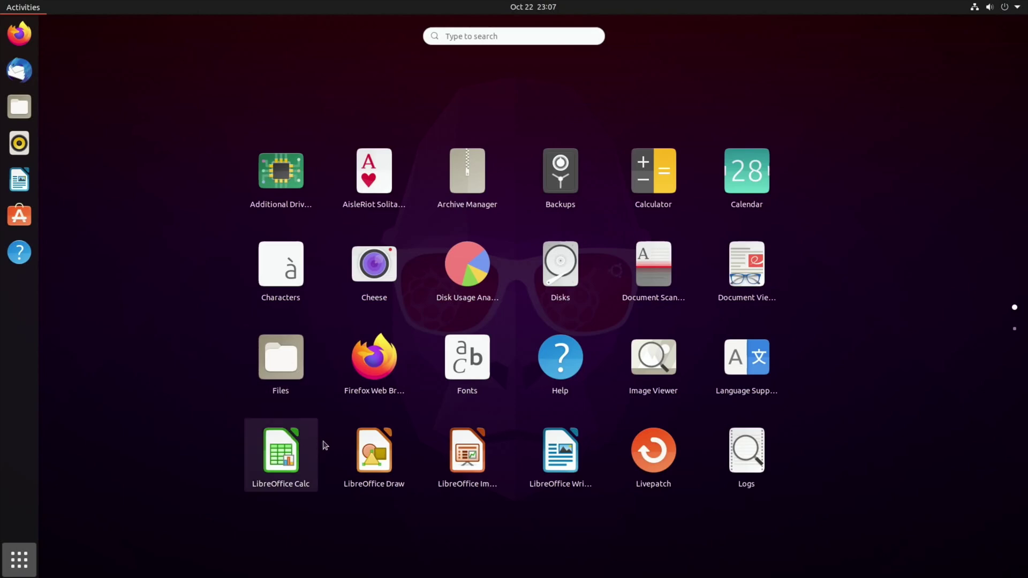
- Launch Ubuntu Software from the second page of the app grid
scroll(630, 435, down, 1)
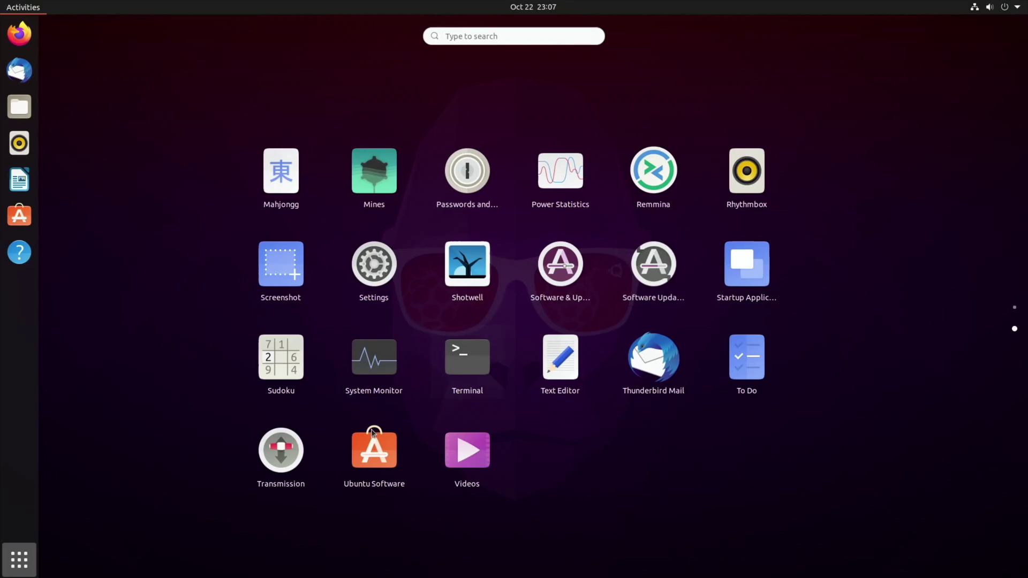
click(365, 462)
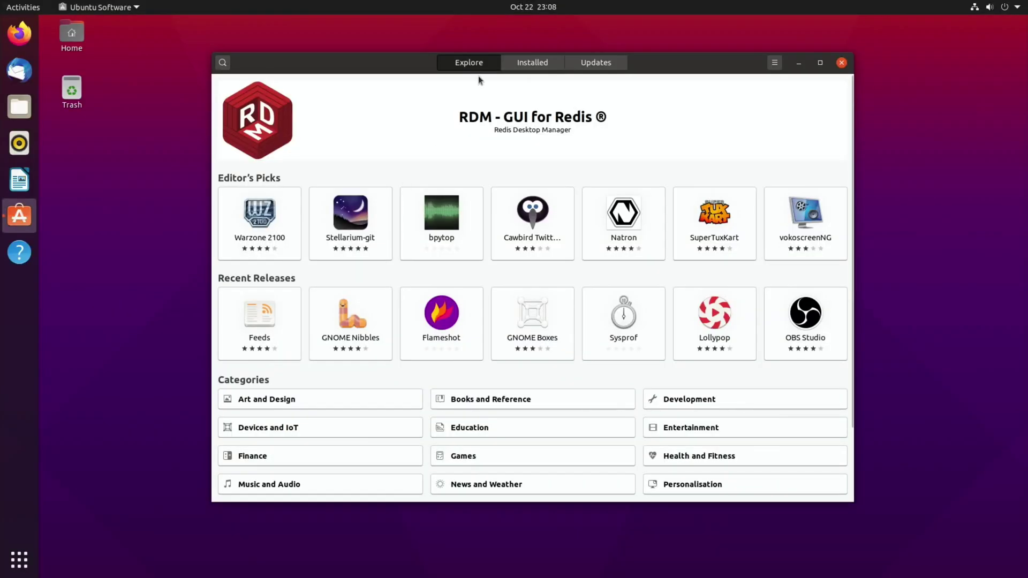
click(525, 63)
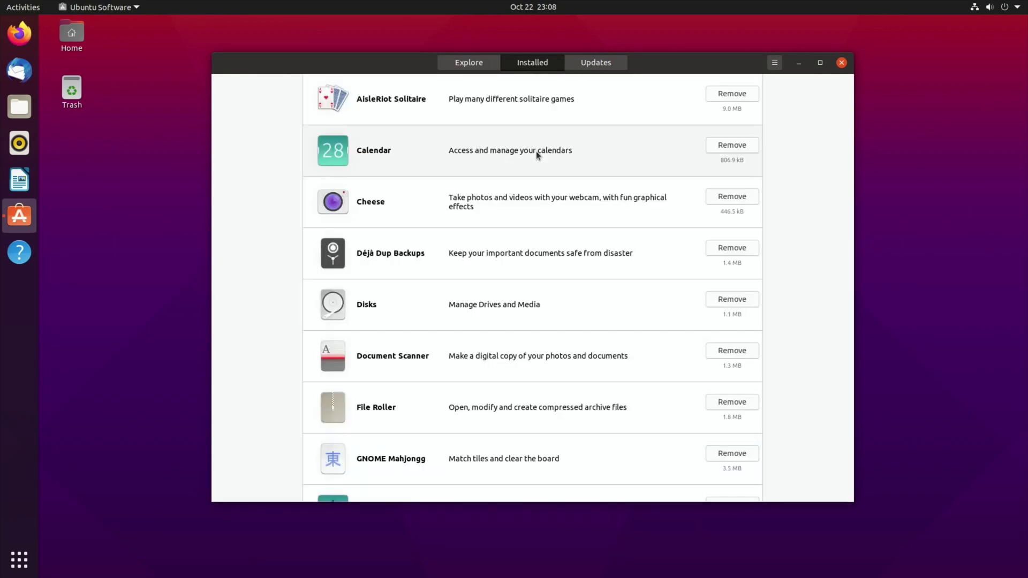
scroll(537, 152, down, 10)
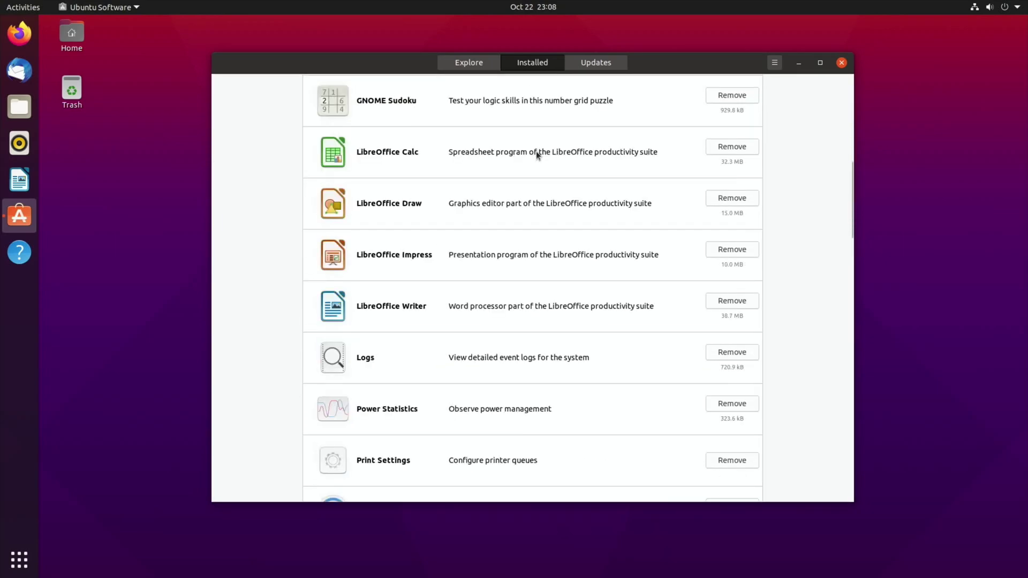
scroll(537, 154, down, 15)
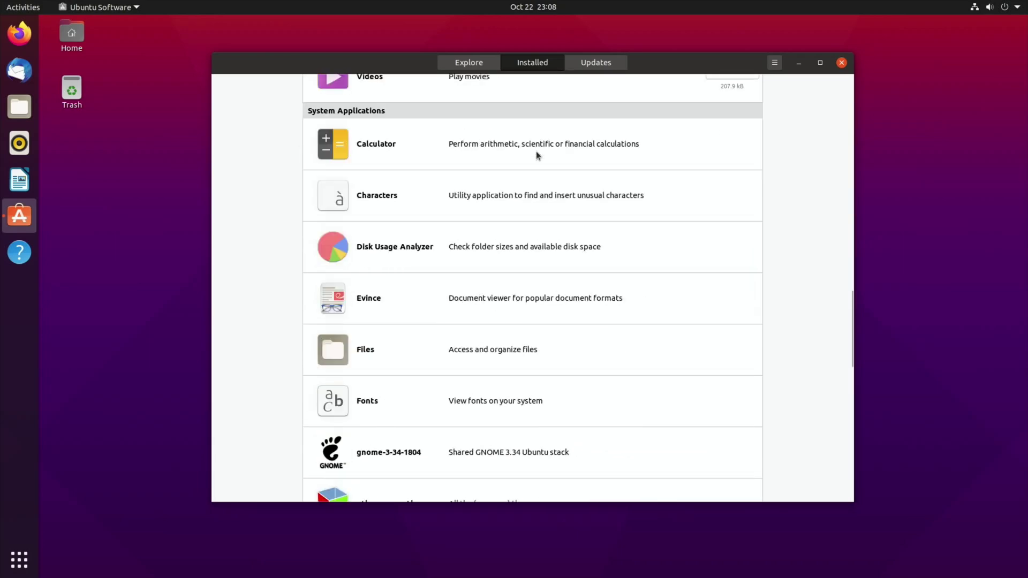
scroll(536, 154, down, 15)
scroll(537, 156, down, 3)
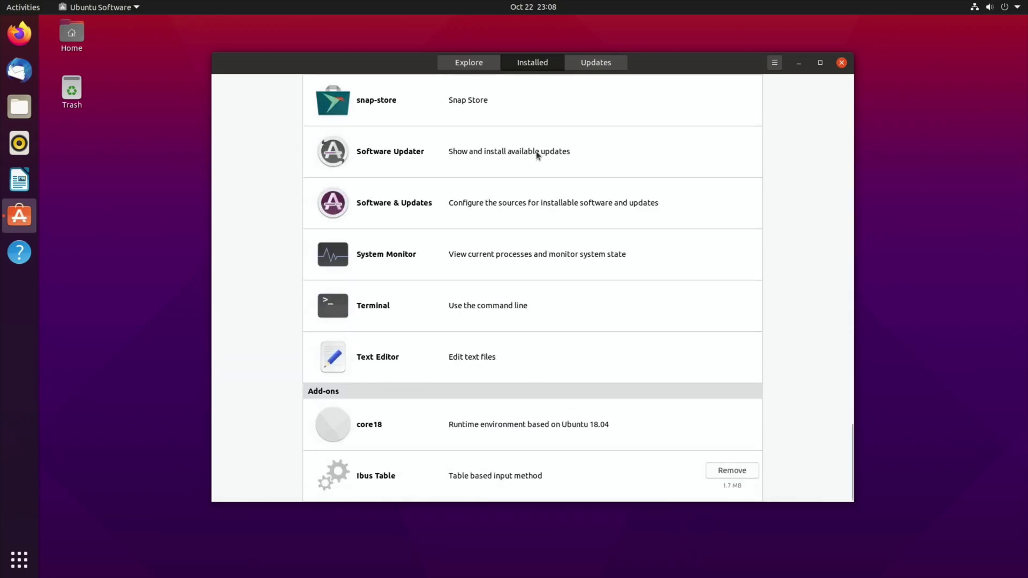
scroll(537, 156, up, 20)
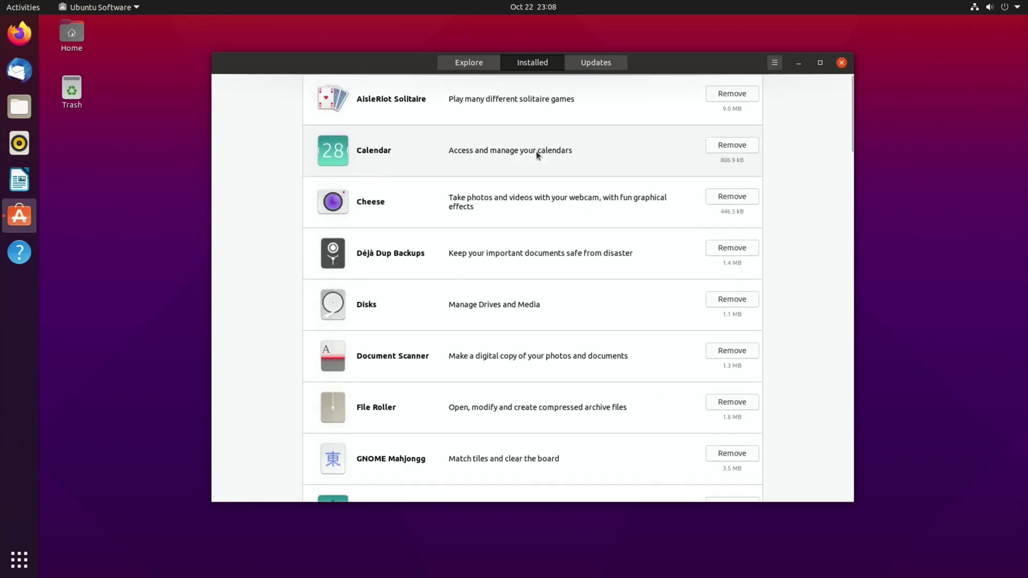
click(478, 68)
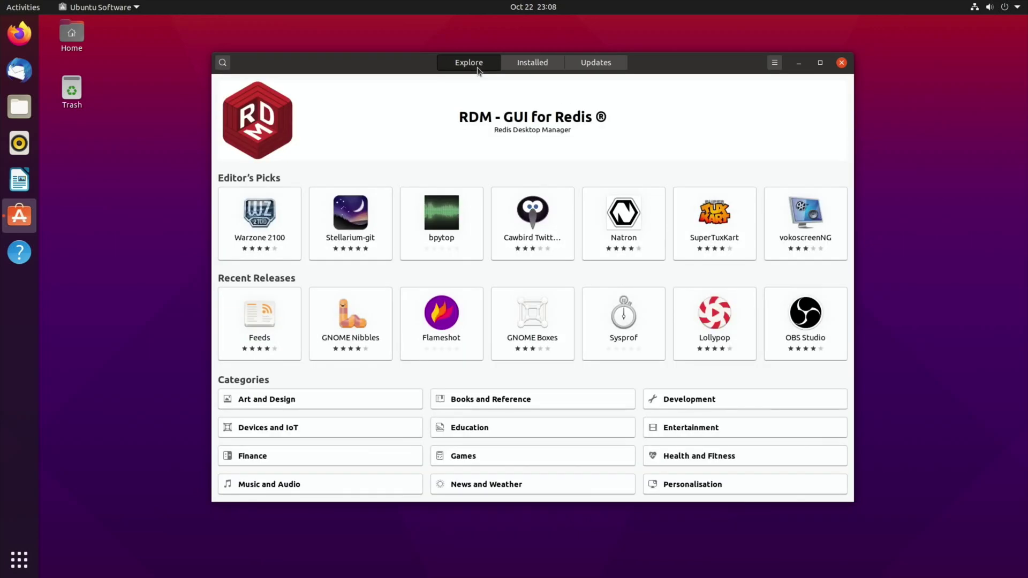
scroll(495, 194, down, 3)
scroll(495, 194, up, 3)
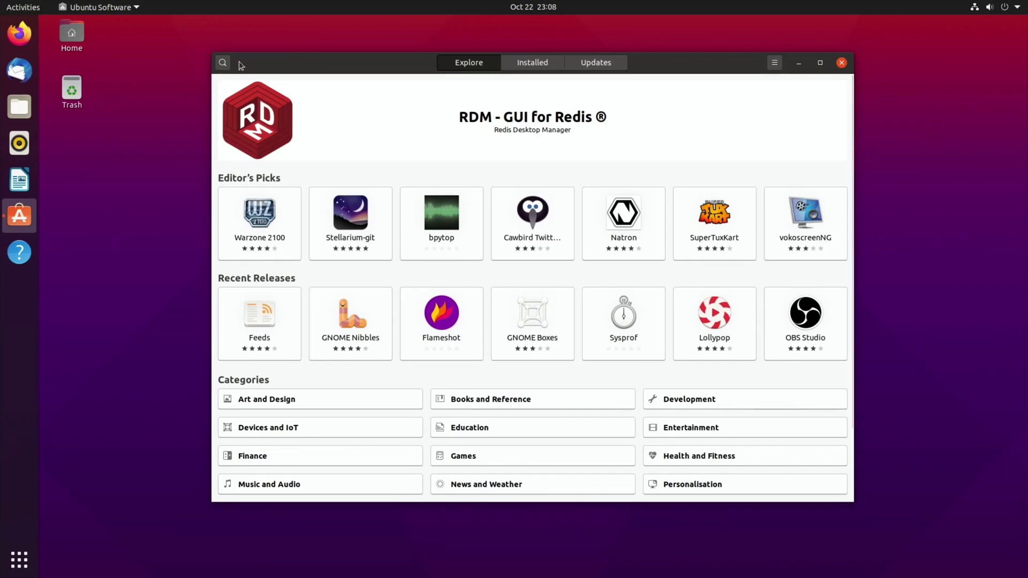
- Search for chromium, start installing Chromium, then cancel the authentication prompt
click(222, 63)
text(chromium)
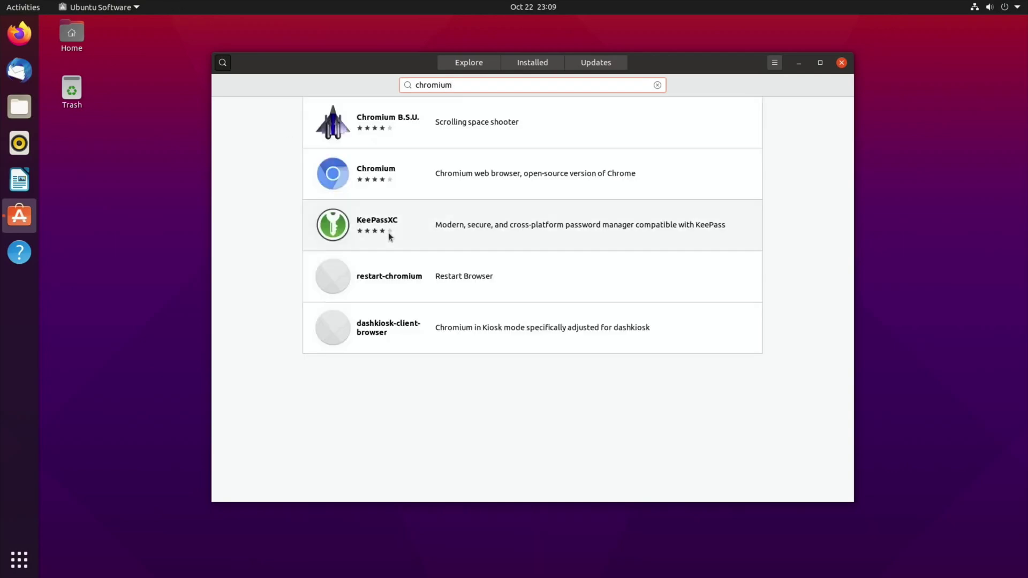
click(333, 183)
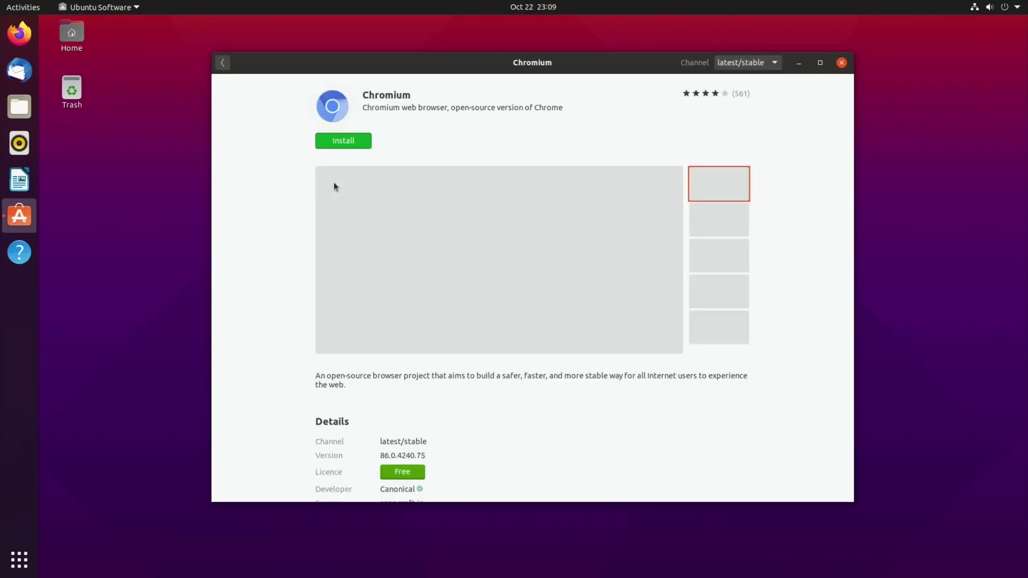
click(333, 144)
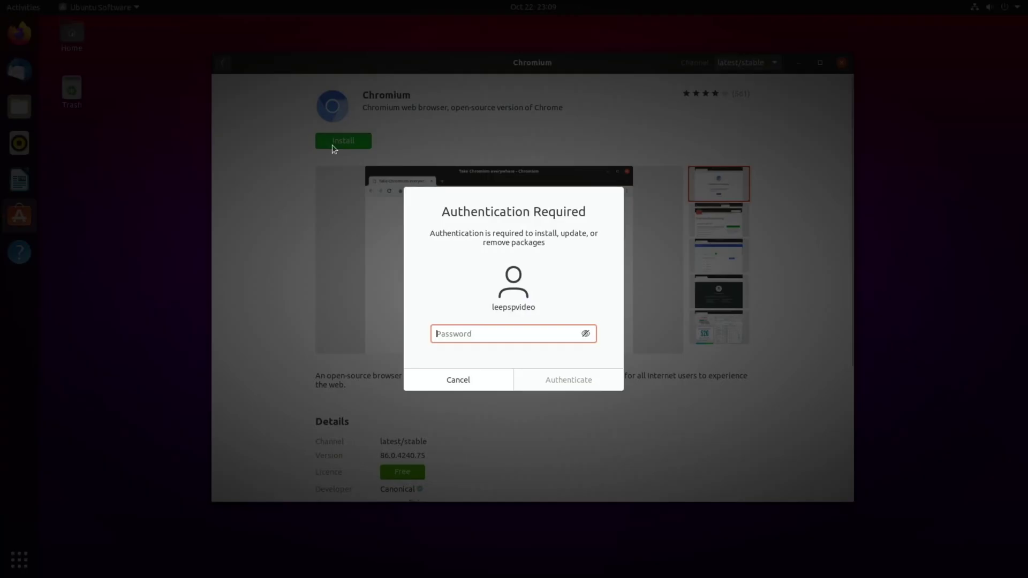
click(459, 380)
- Minimize Ubuntu Software and bring up Firefox on the Google results for youtu
click(798, 62)
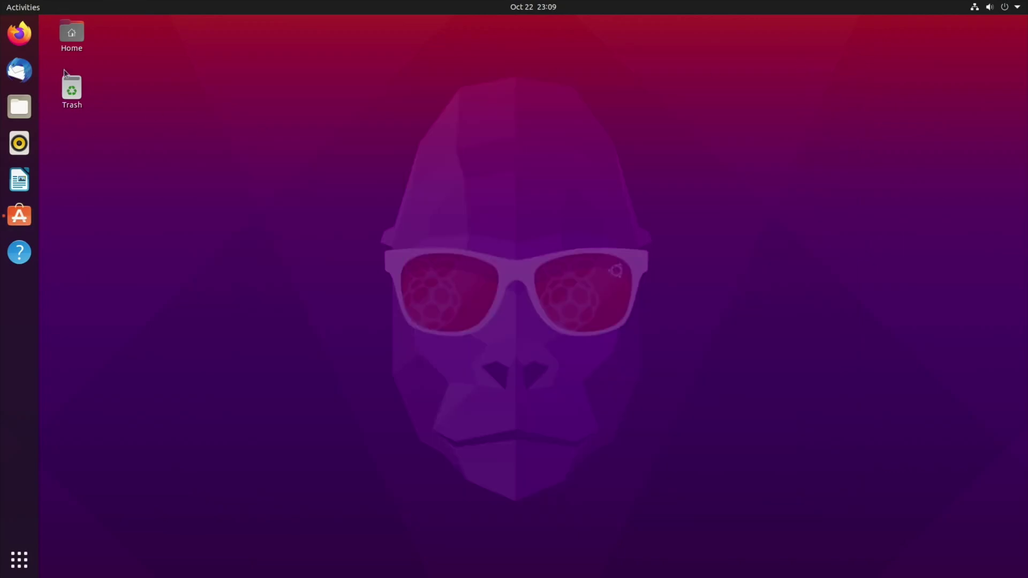
click(19, 34)
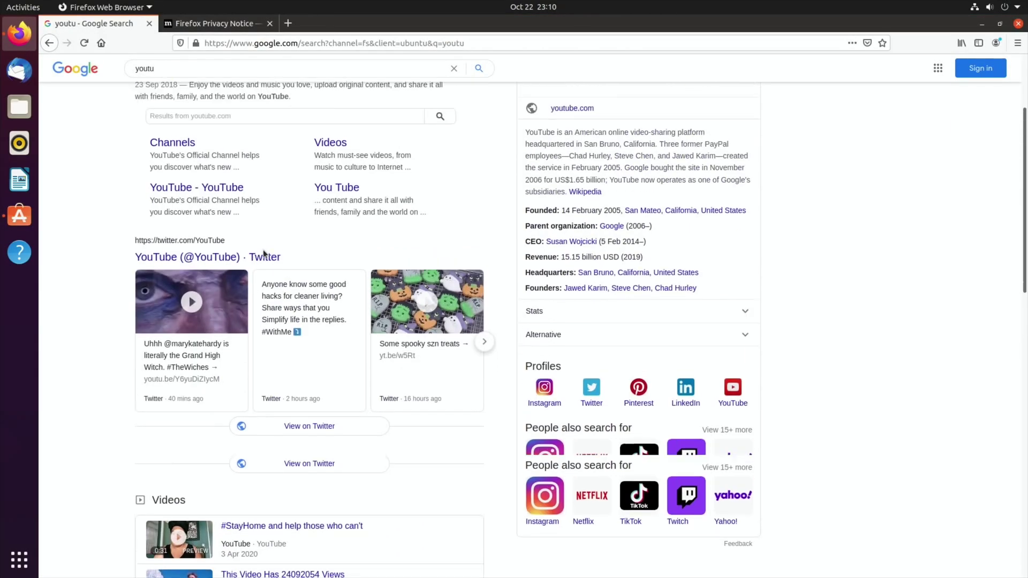
scroll(263, 254, down, 8)
scroll(262, 249, up, 10)
scroll(264, 252, down, 10)
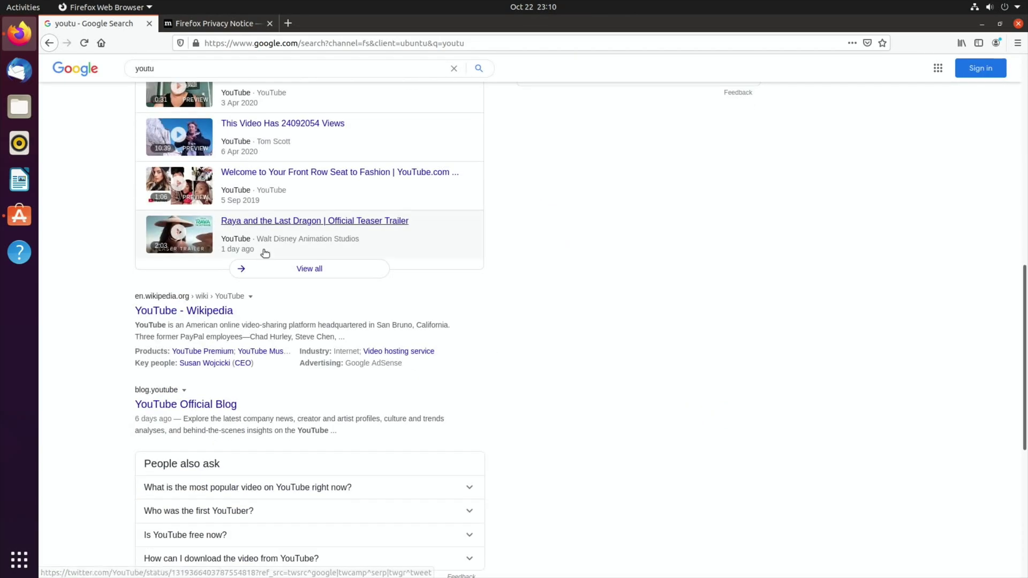
scroll(264, 251, down, 6)
scroll(265, 252, up, 4)
scroll(264, 252, down, 2)
scroll(265, 252, up, 4)
scroll(265, 253, down, 6)
scroll(264, 252, up, 15)
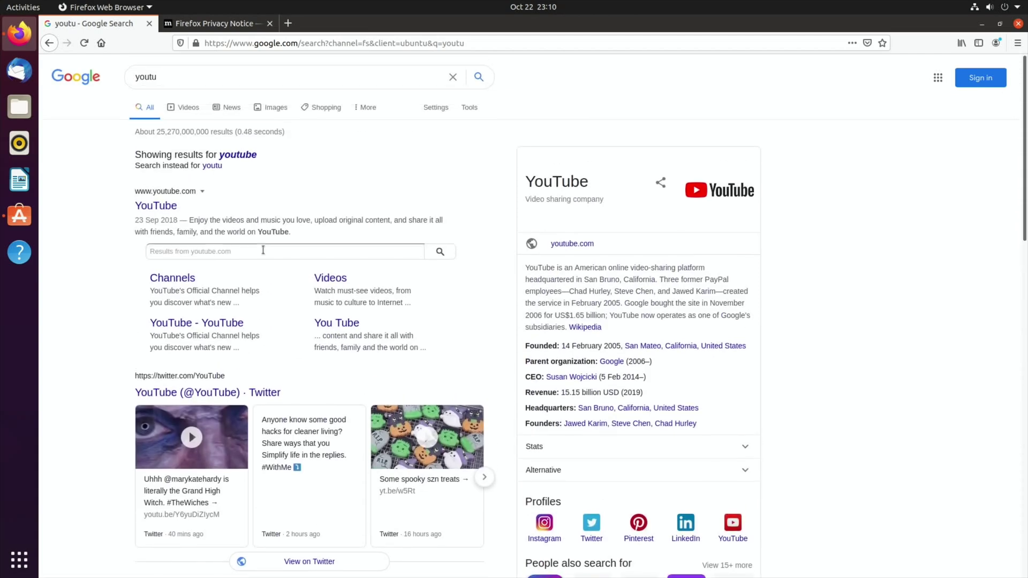
- Open YouTube's home page from the results and scroll down a little
click(162, 209)
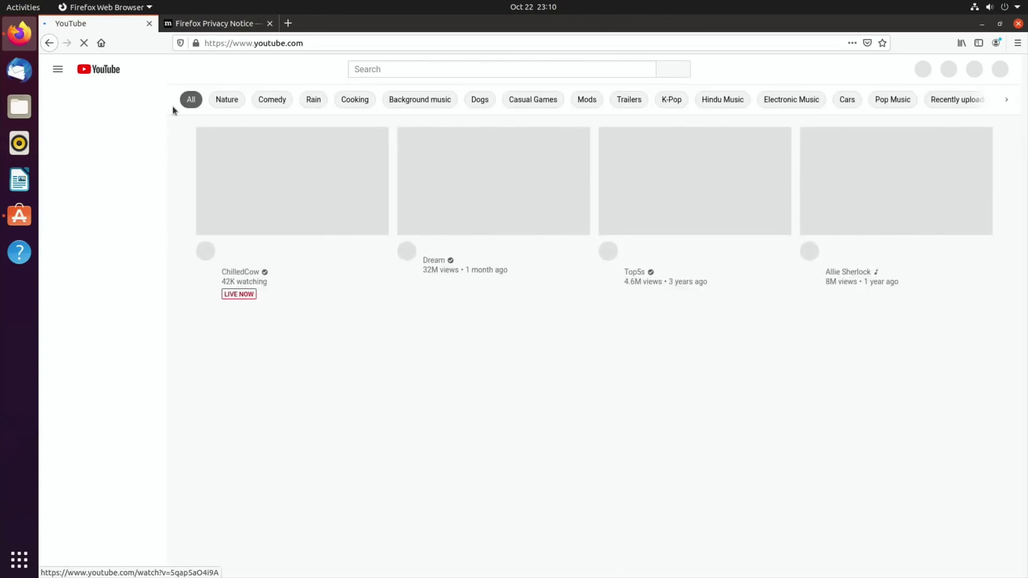
scroll(470, 261, down, 3)
scroll(470, 261, down, 3)
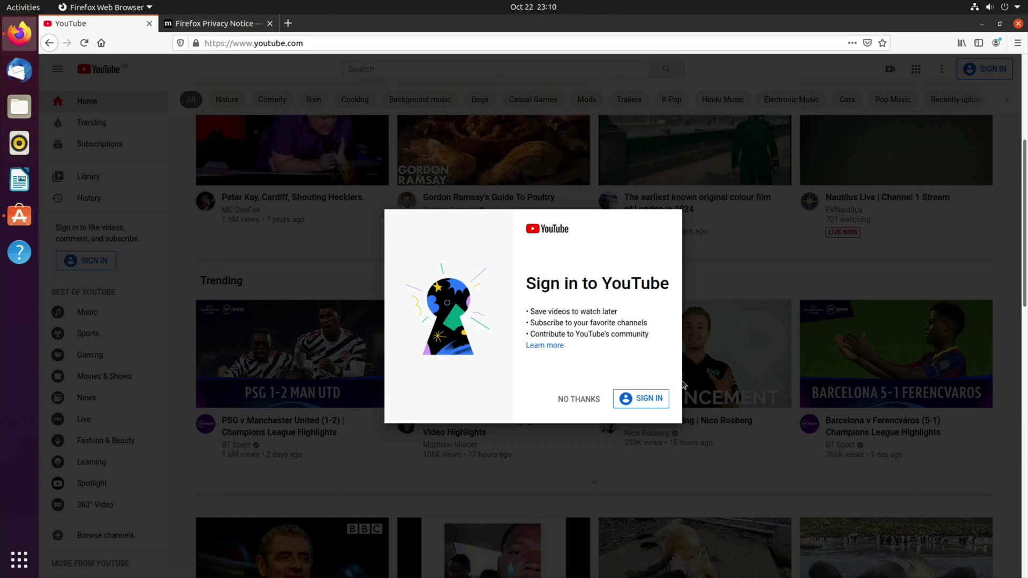
- Play the Barcelona v Ferencváros highlights muted, check its quality options, and pause at 0:19
click(584, 400)
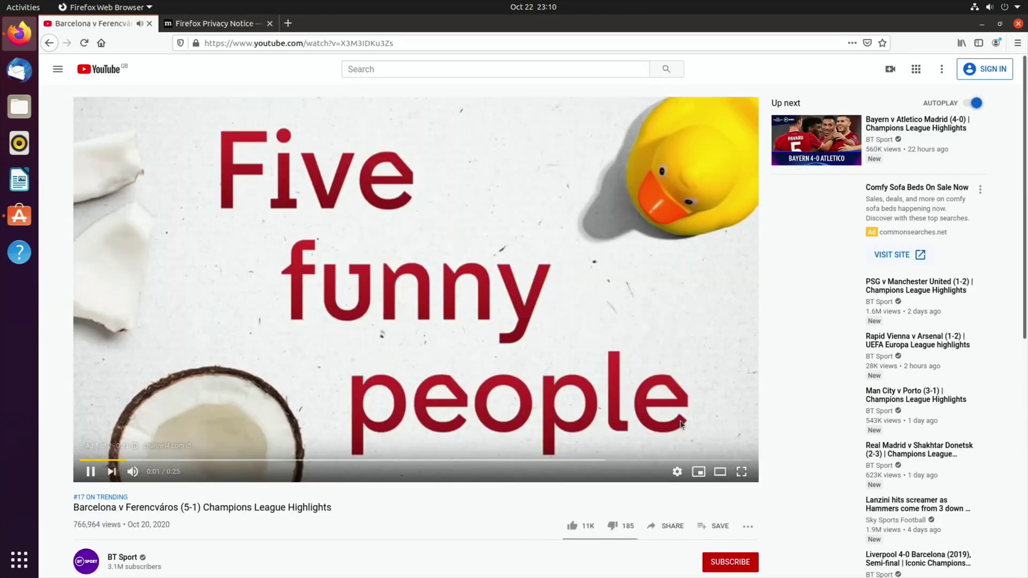
key(m)
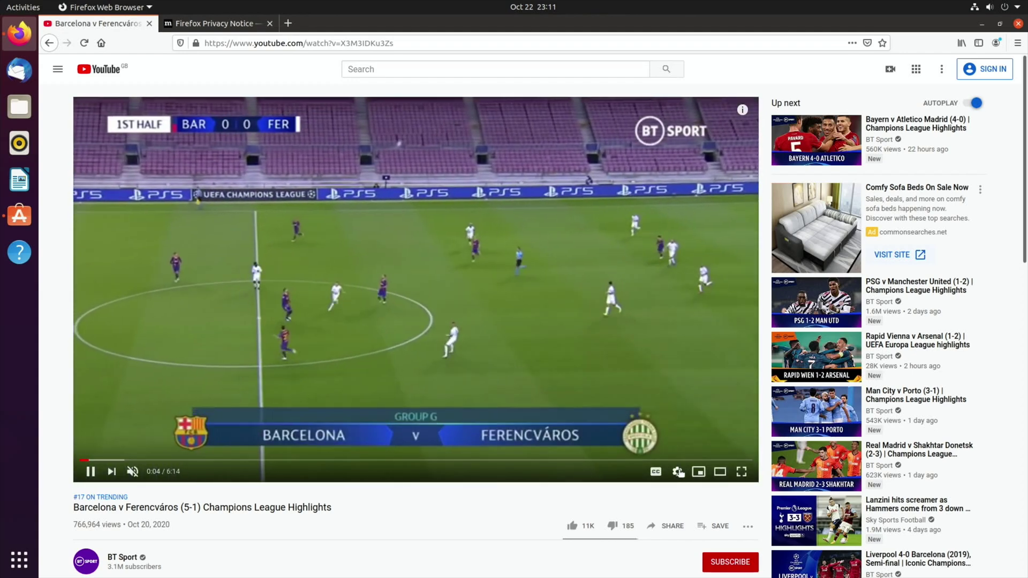
click(677, 472)
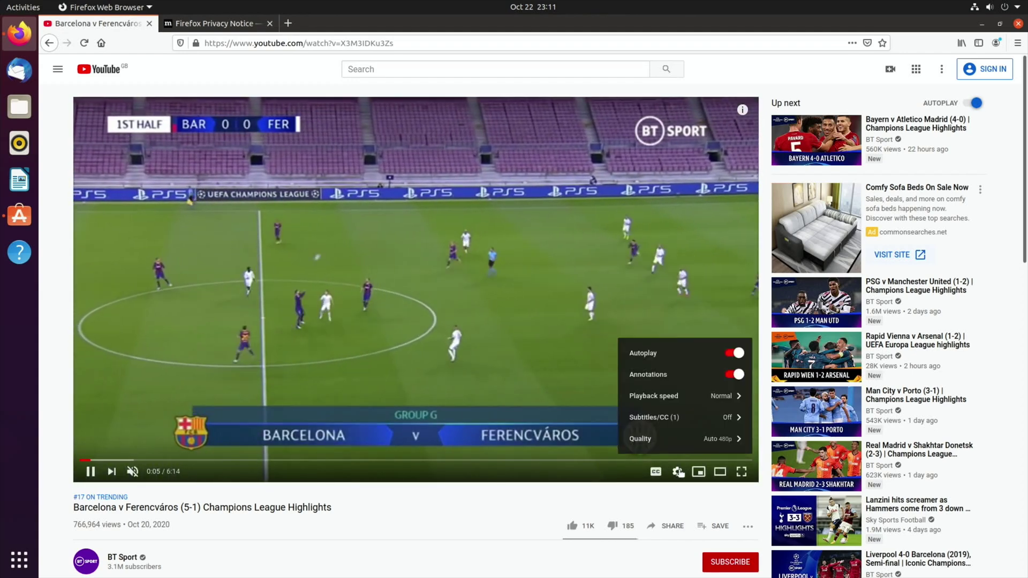
click(706, 439)
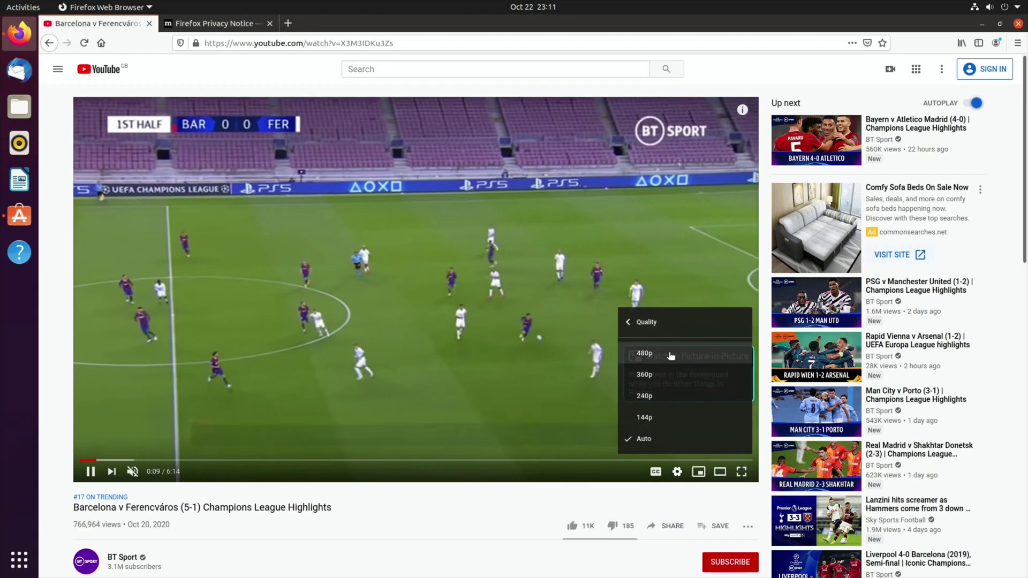
click(627, 323)
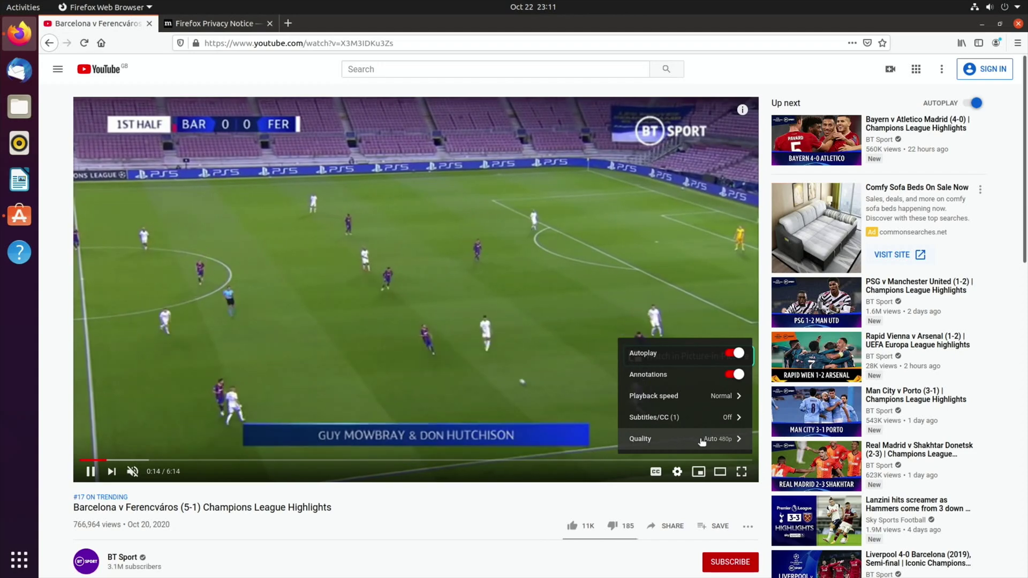
key(Escape)
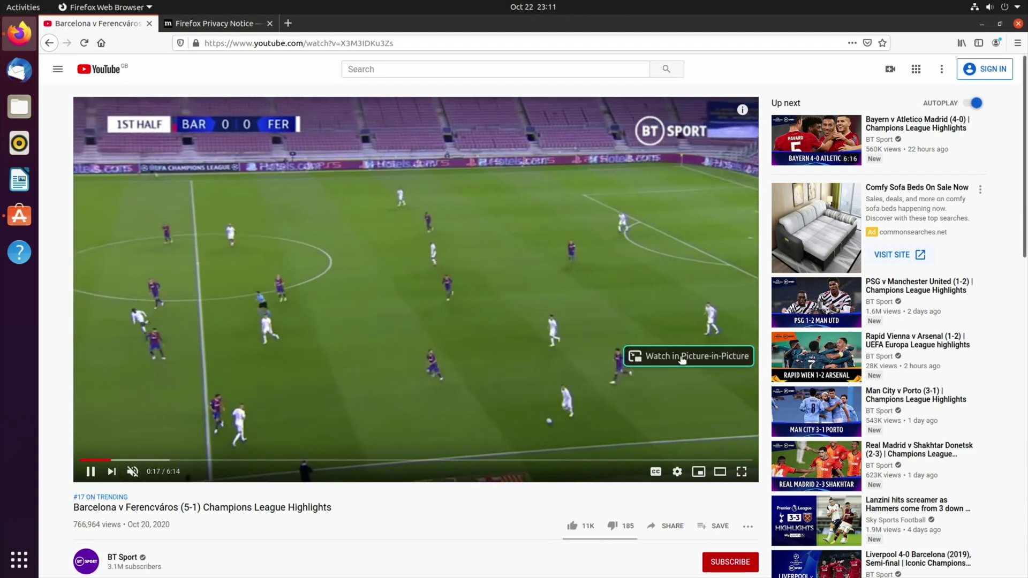
click(726, 334)
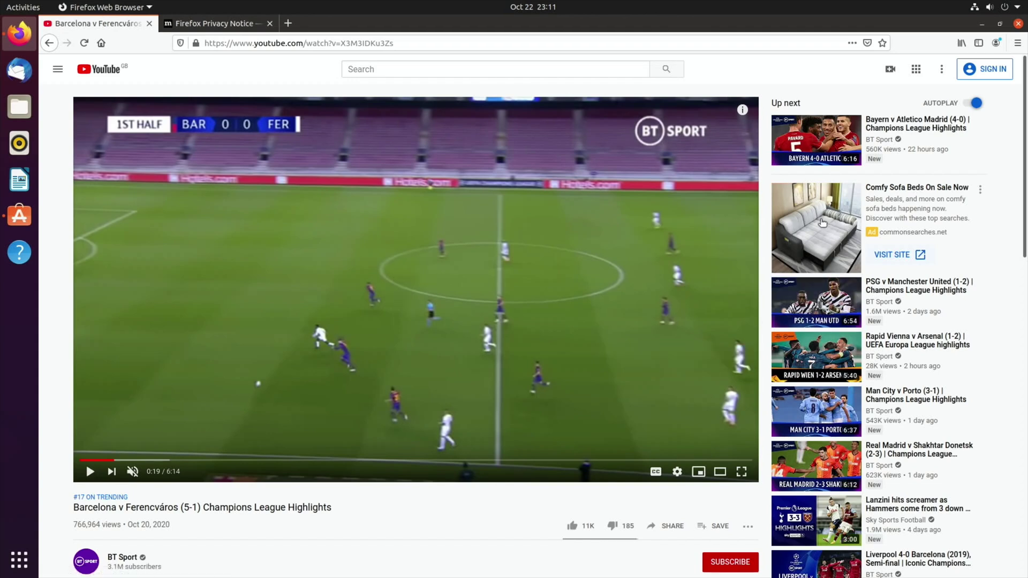
- Open the Rapid Vienna v Arsenal highlights, move it as a picture-in-picture window, then return it
click(818, 351)
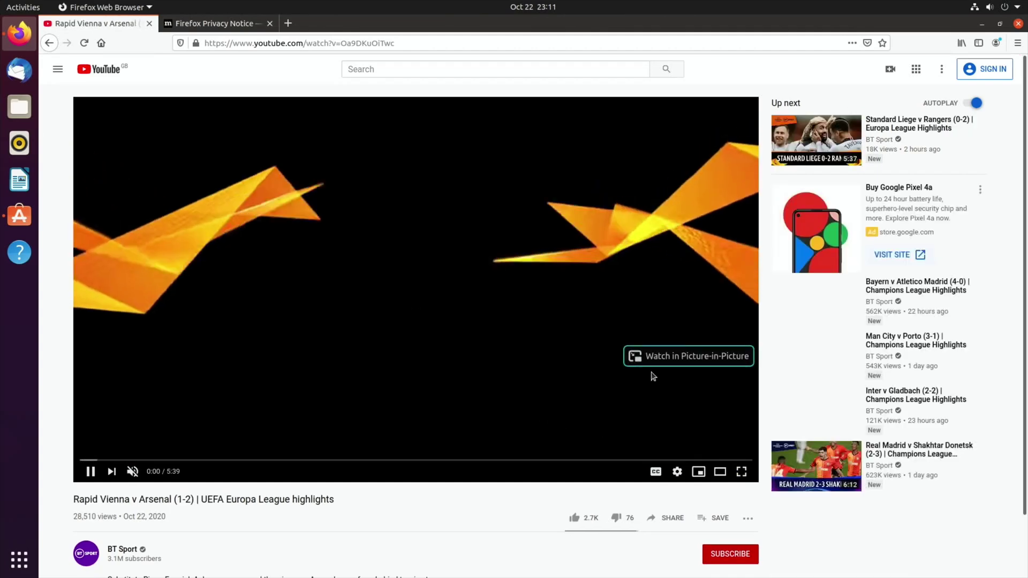
click(652, 357)
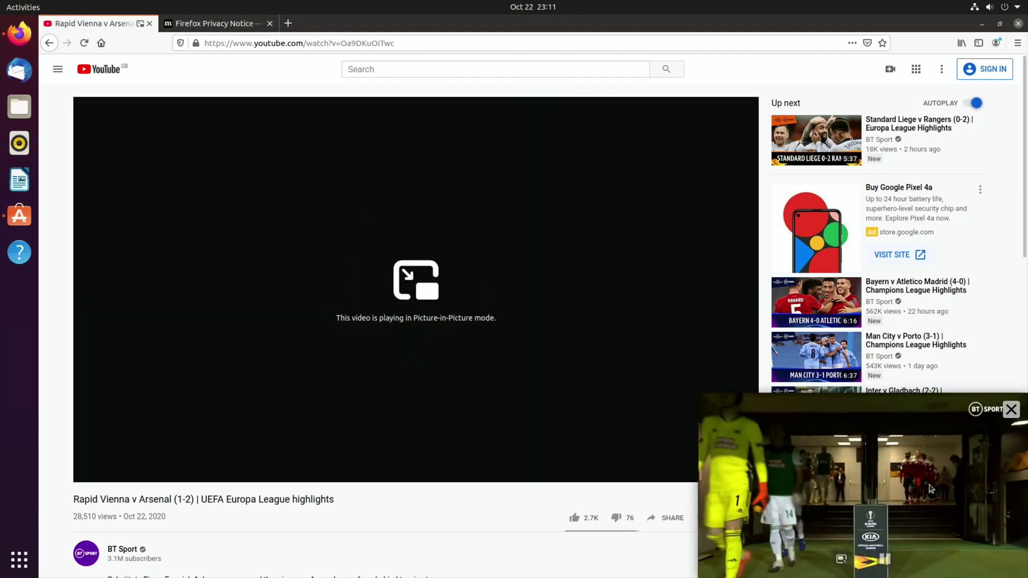
drag(886, 412, 398, 368)
click(481, 364)
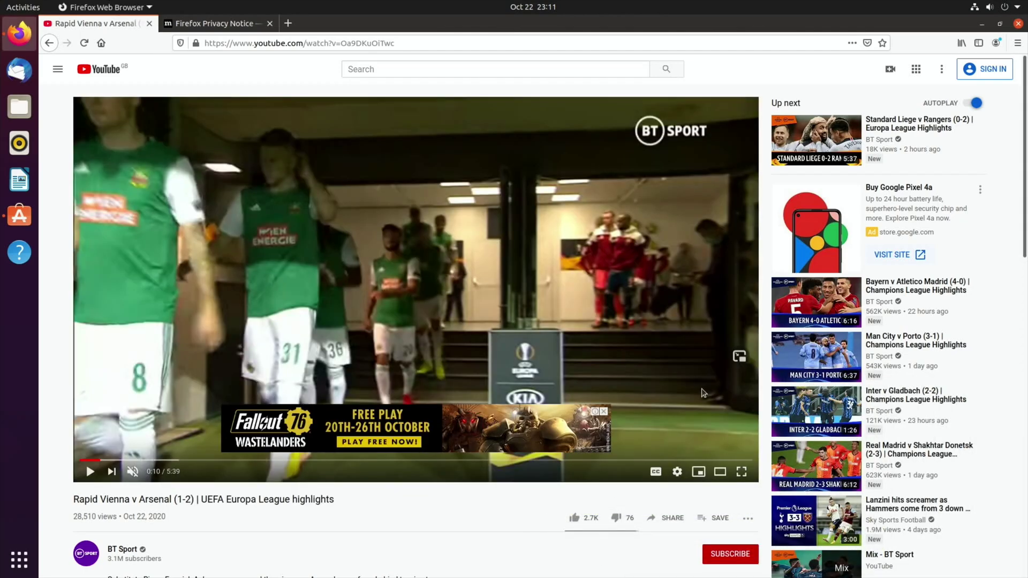
- Dismiss the ad banner, resume playback and set the Rapid Vienna video to 1080p quality
click(607, 412)
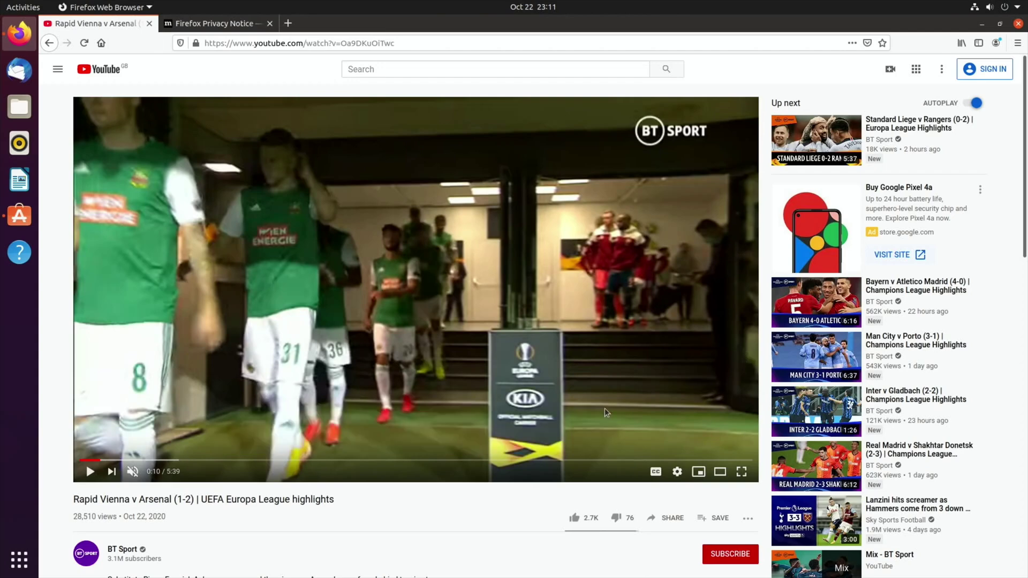
click(631, 424)
click(676, 472)
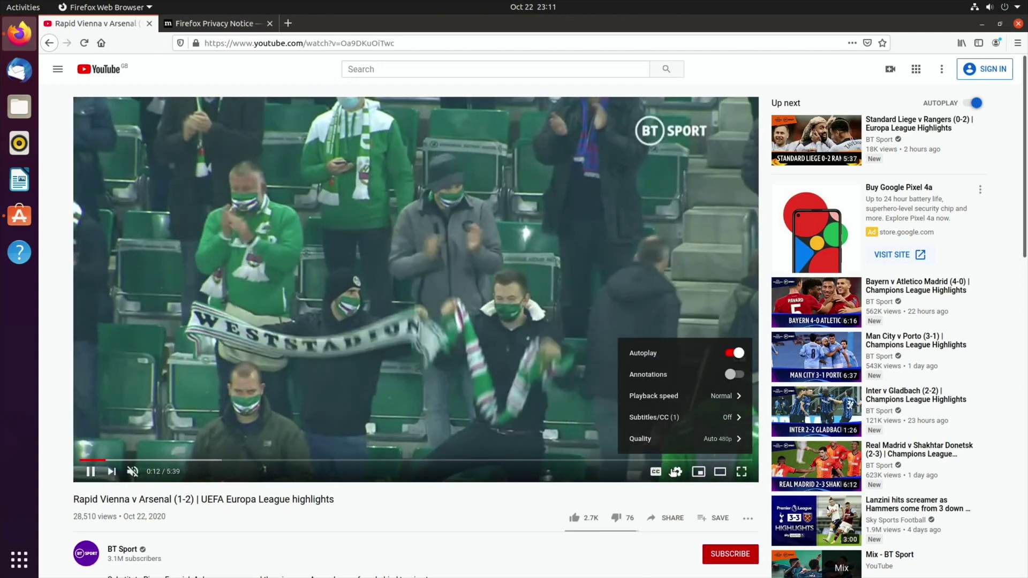
click(692, 440)
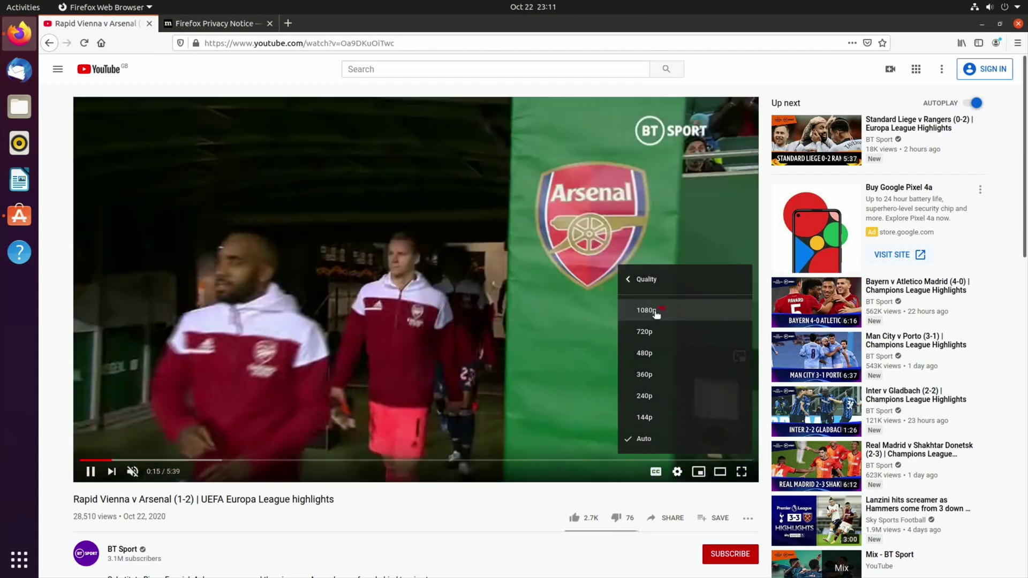
click(647, 310)
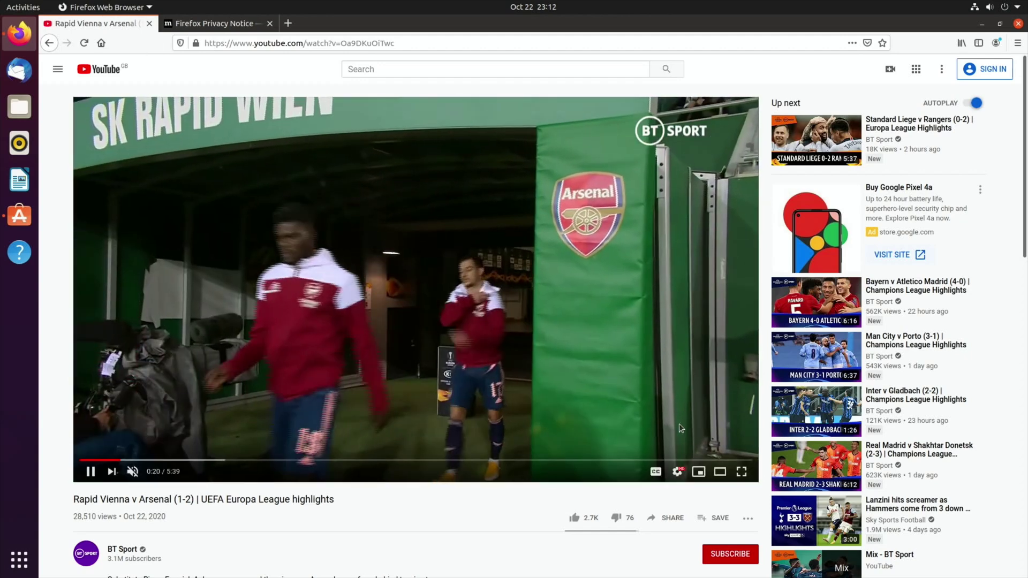
click(678, 472)
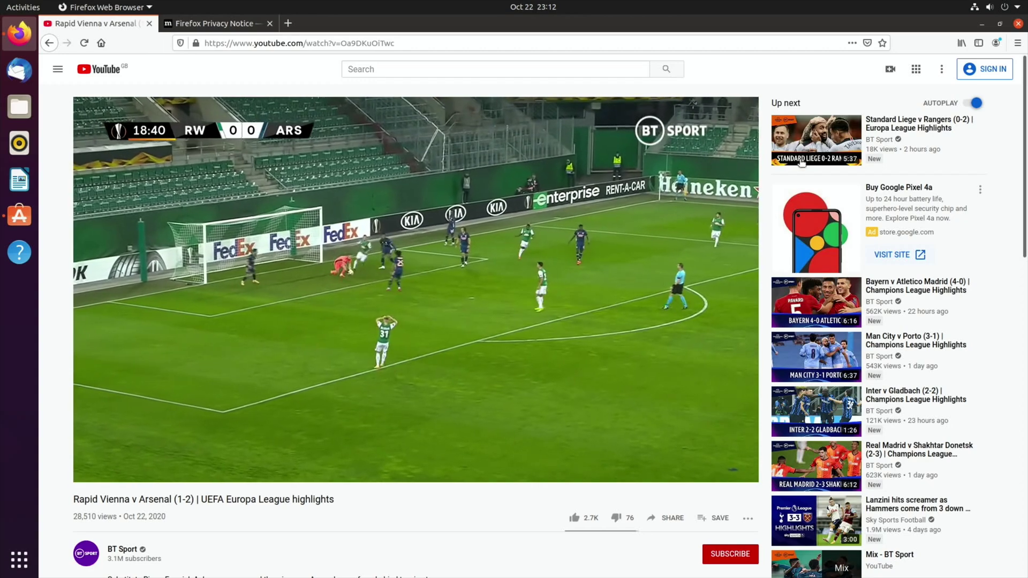
- Search Google for bbc from the address bar
click(232, 39)
text(bbc)
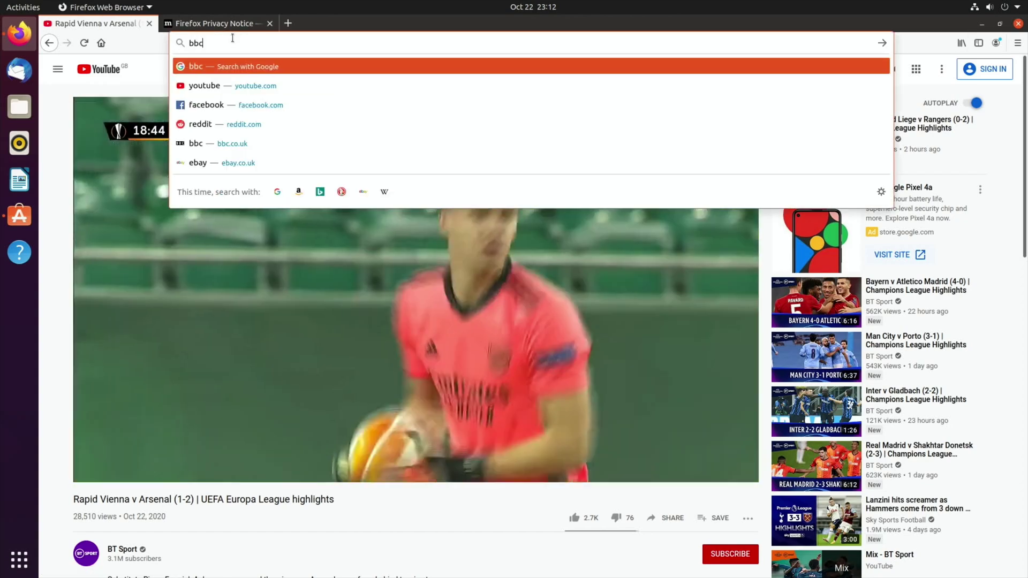
key(Return)
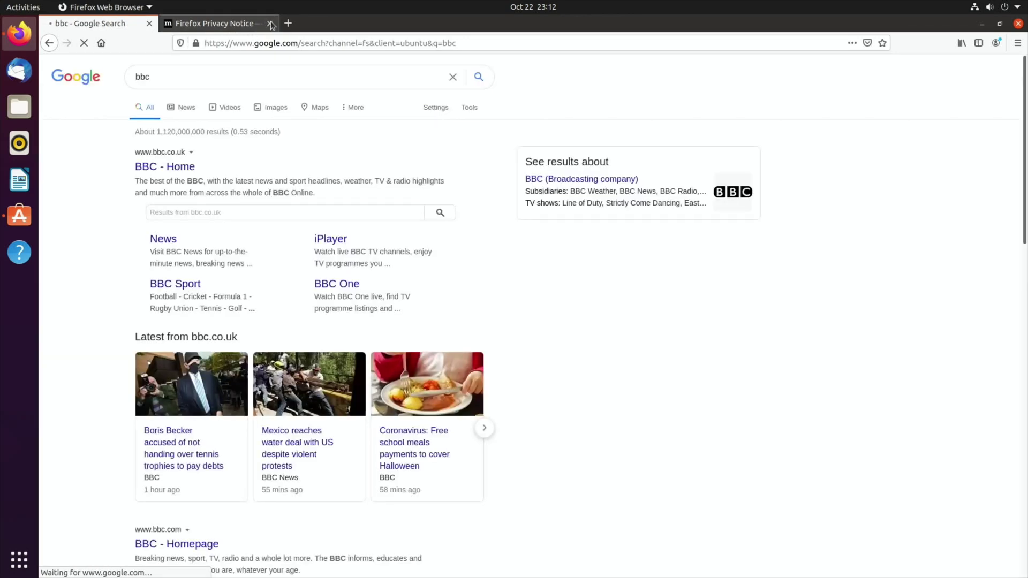
- Search Google for hotukdeals in the second tab, then open the BBC Home page
click(250, 25)
click(248, 37)
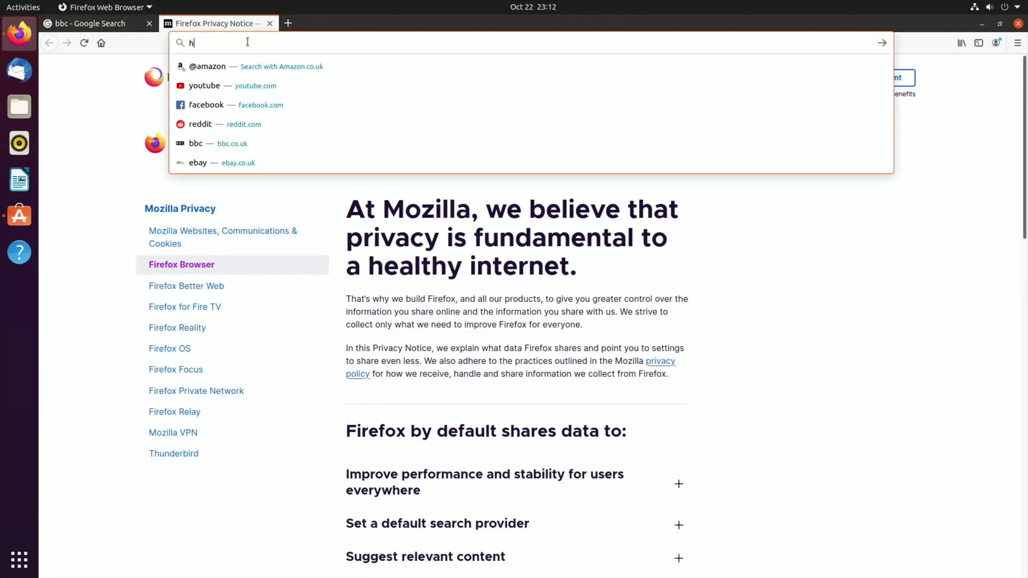
text(hotuk)
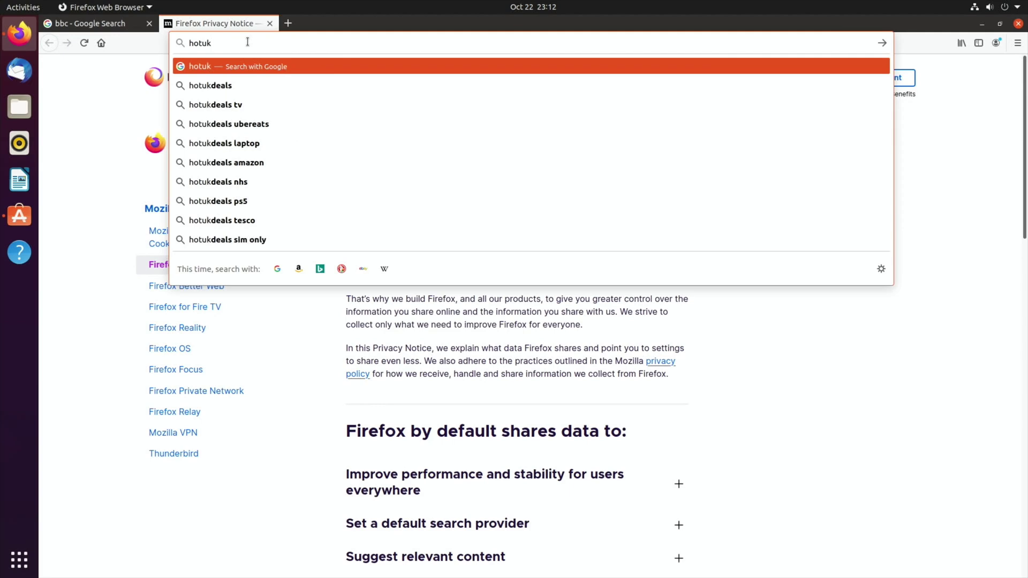
text(deals)
key(Return)
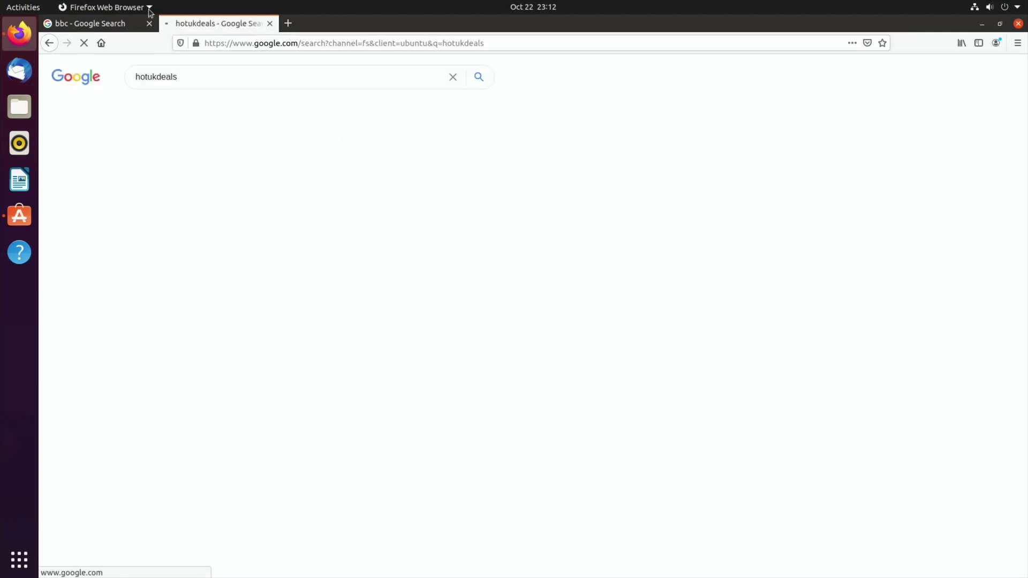
click(105, 26)
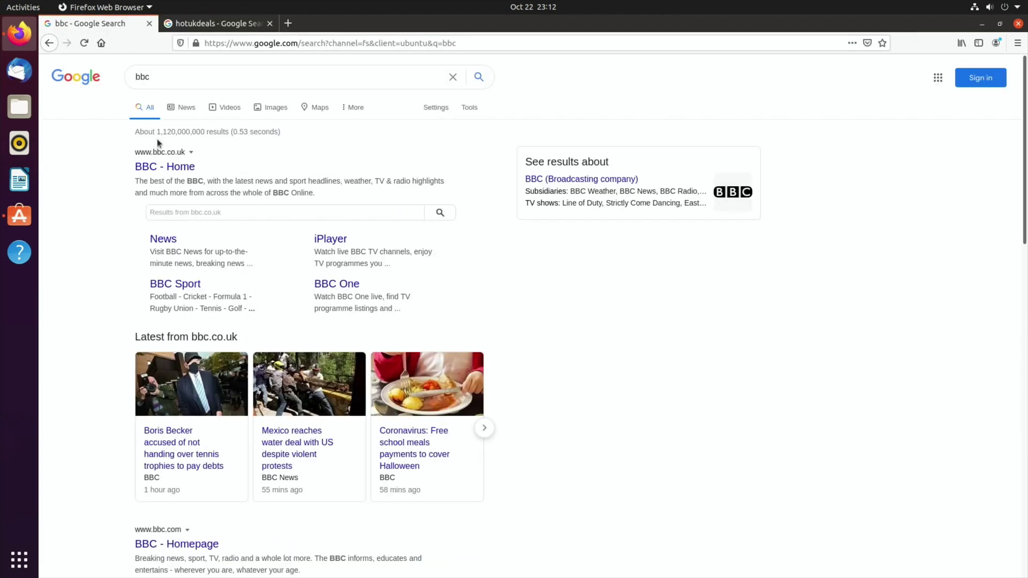
click(171, 168)
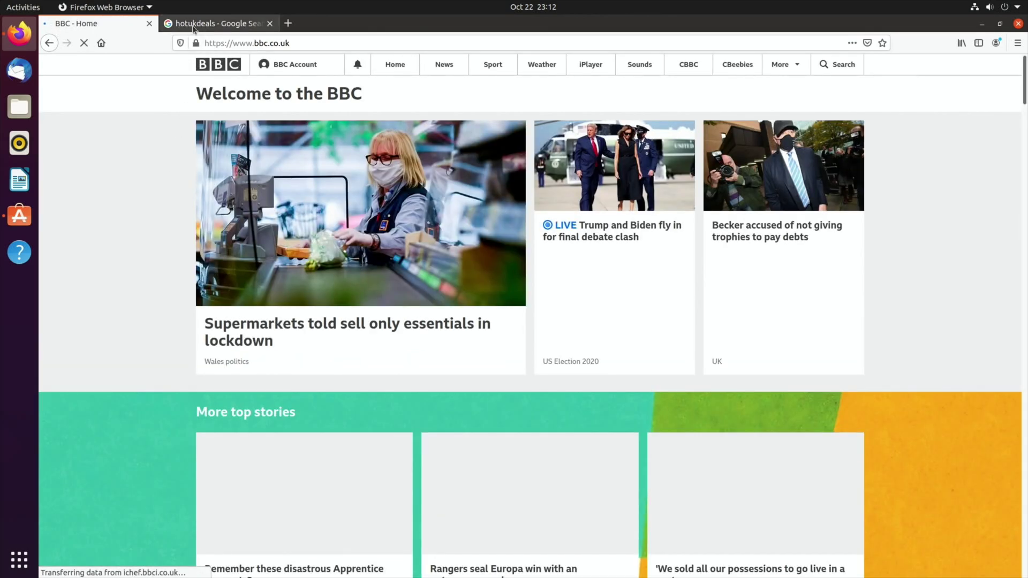
- Open hotukdeals from its search results, scroll through the deals page, and quit Firefox
click(196, 24)
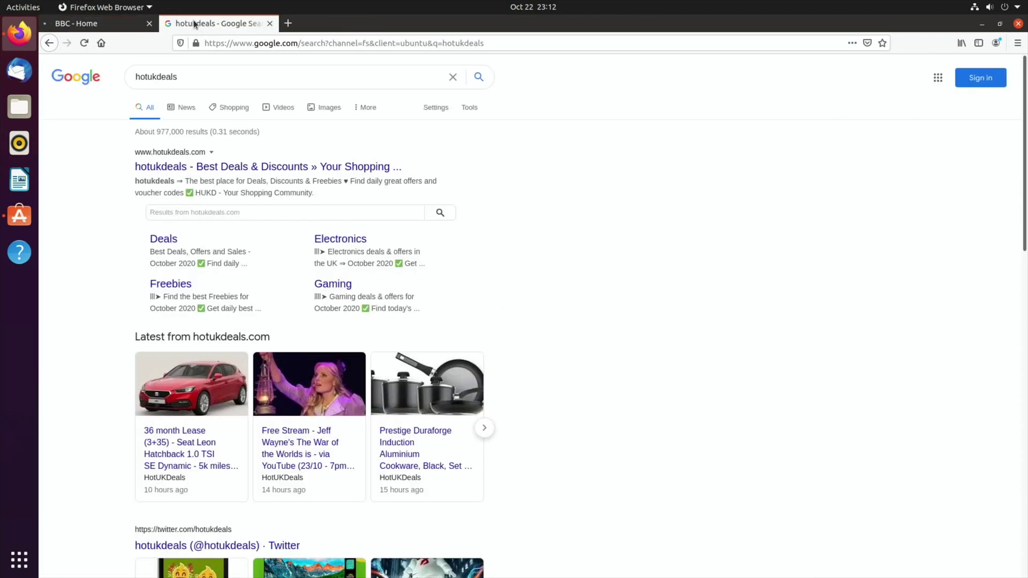
click(212, 168)
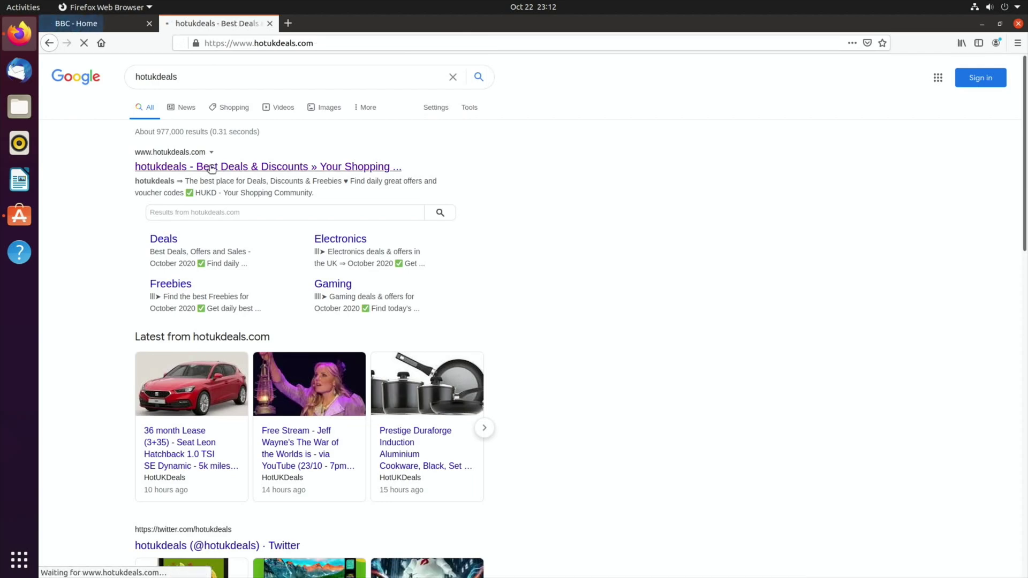
scroll(628, 286, down, 13)
scroll(628, 286, up, 8)
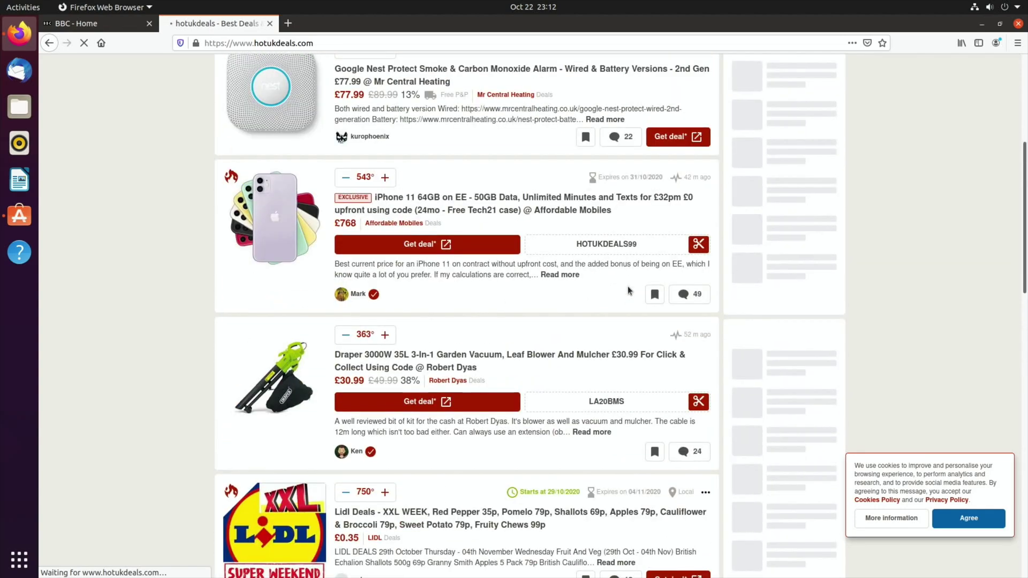
scroll(628, 286, down, 15)
scroll(629, 289, up, 15)
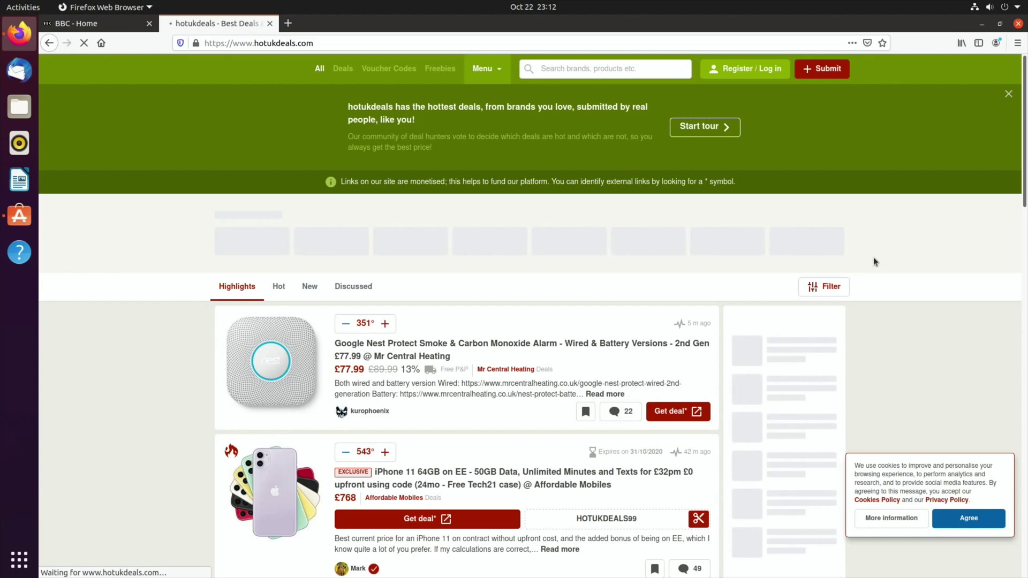
click(1018, 24)
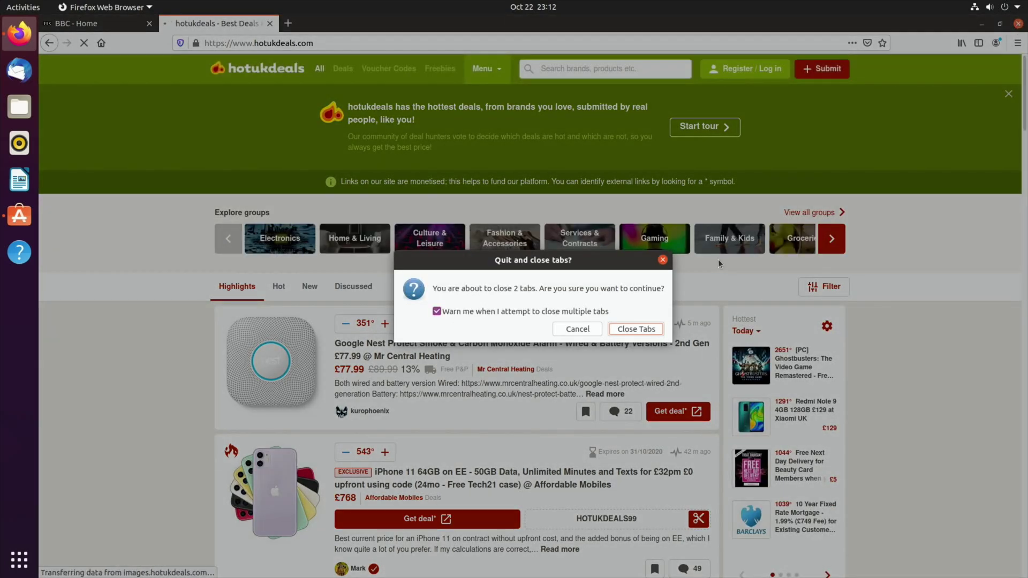
- Quit Firefox with both tabs and browse Ubuntu Settings from the system menu
click(630, 330)
click(997, 7)
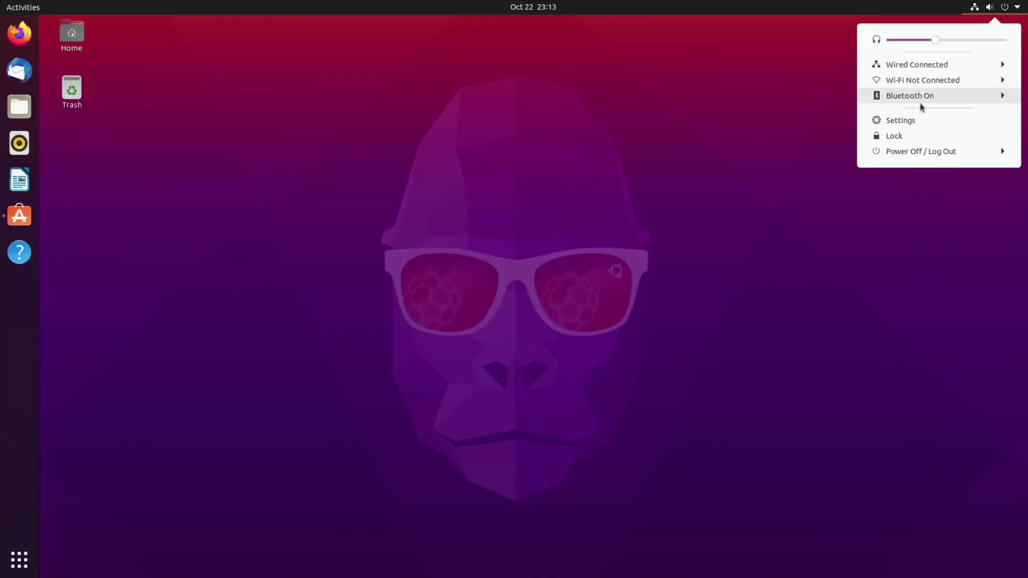
click(906, 117)
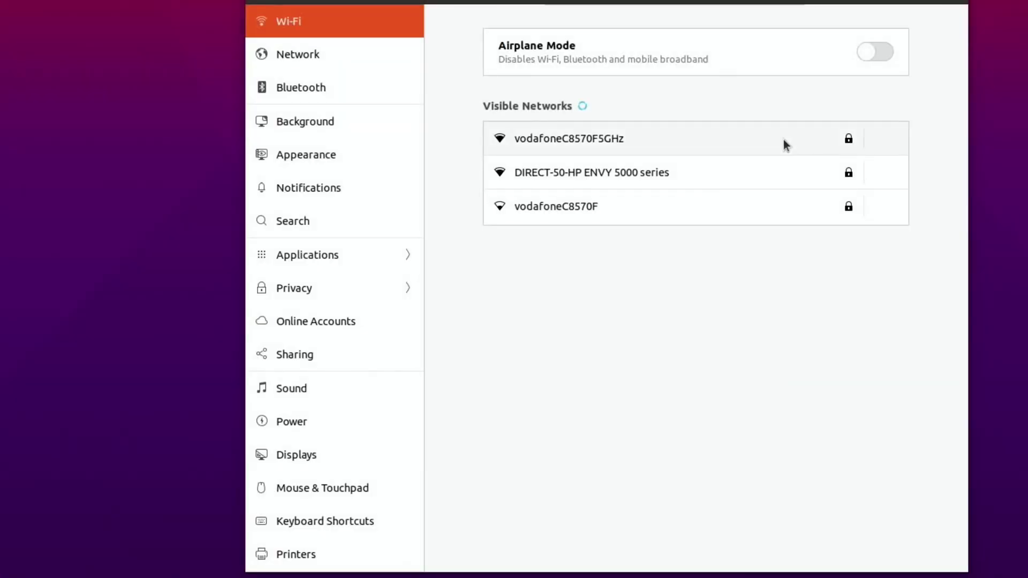
scroll(343, 196, down, 5)
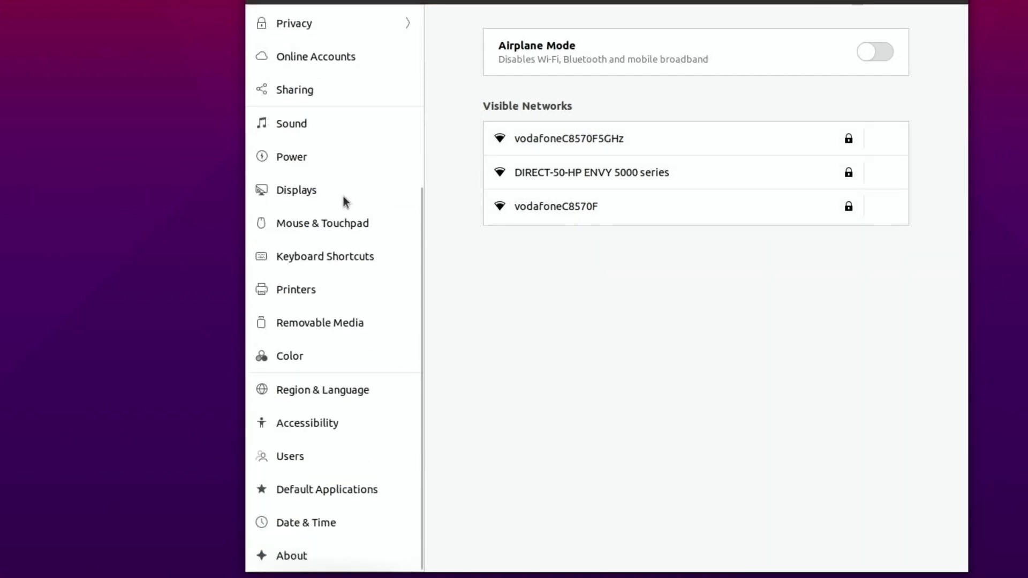
scroll(394, 173, up, 5)
- Review the Displays and Background settings, then close the Settings window
right_click(112, 156)
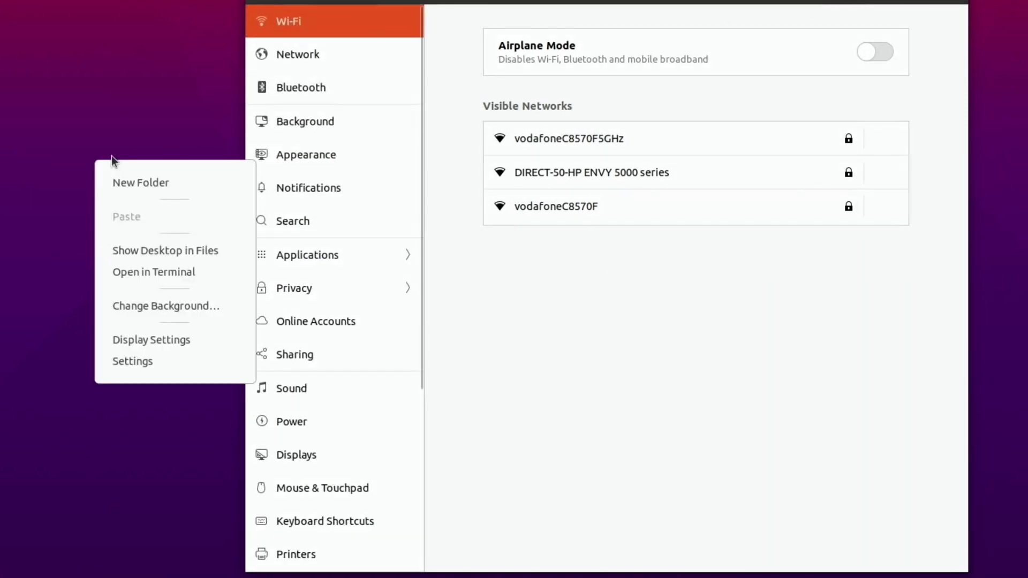
click(143, 338)
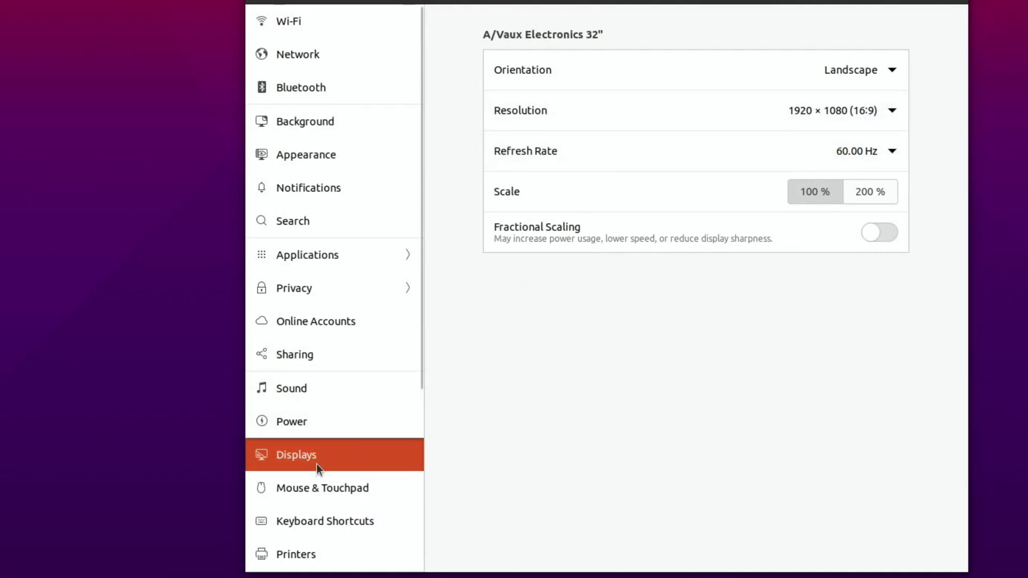
click(303, 132)
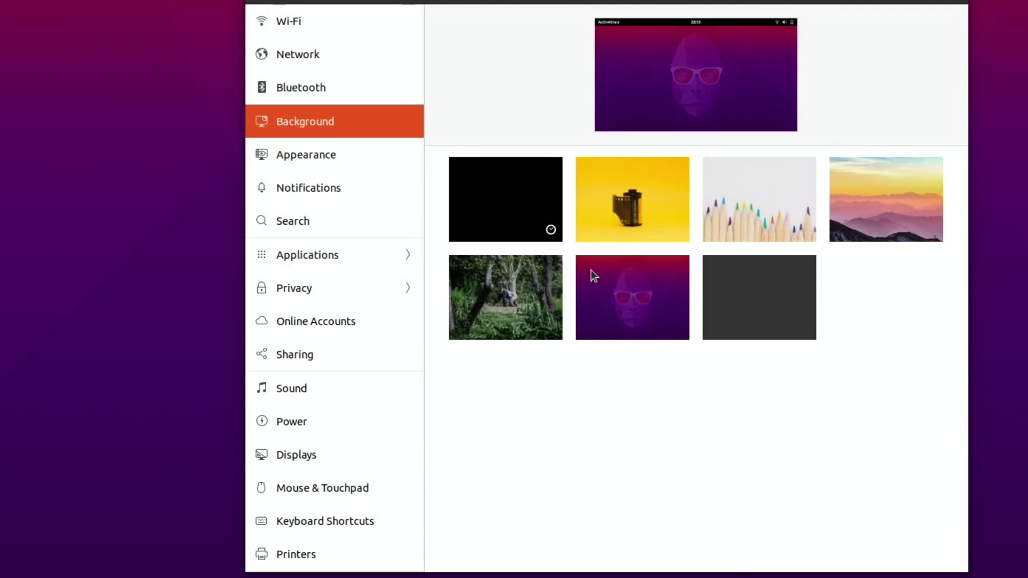
click(951, 2)
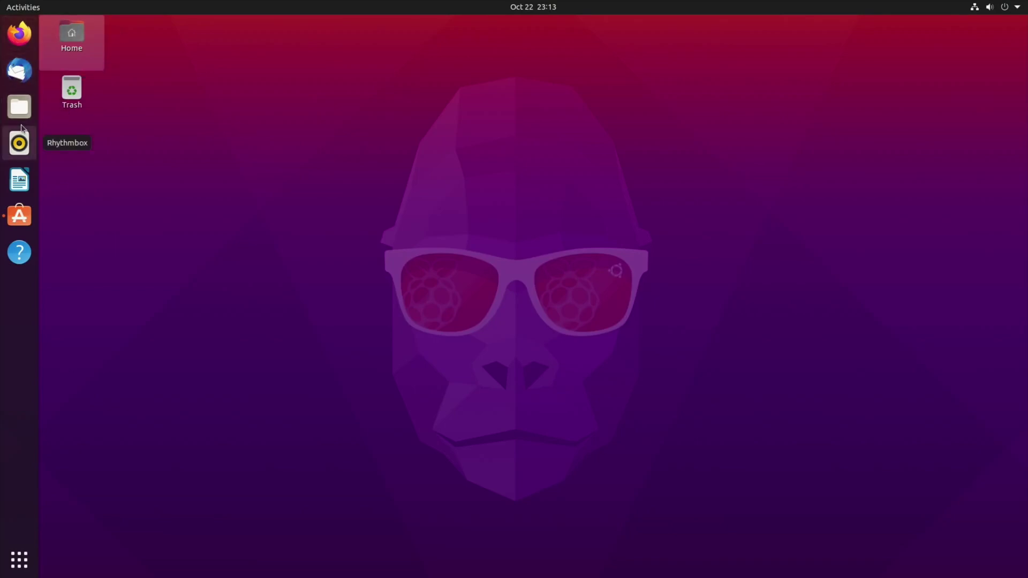
- Show the top-bar system menu with volume, network, lock and power-off options
click(1007, 8)
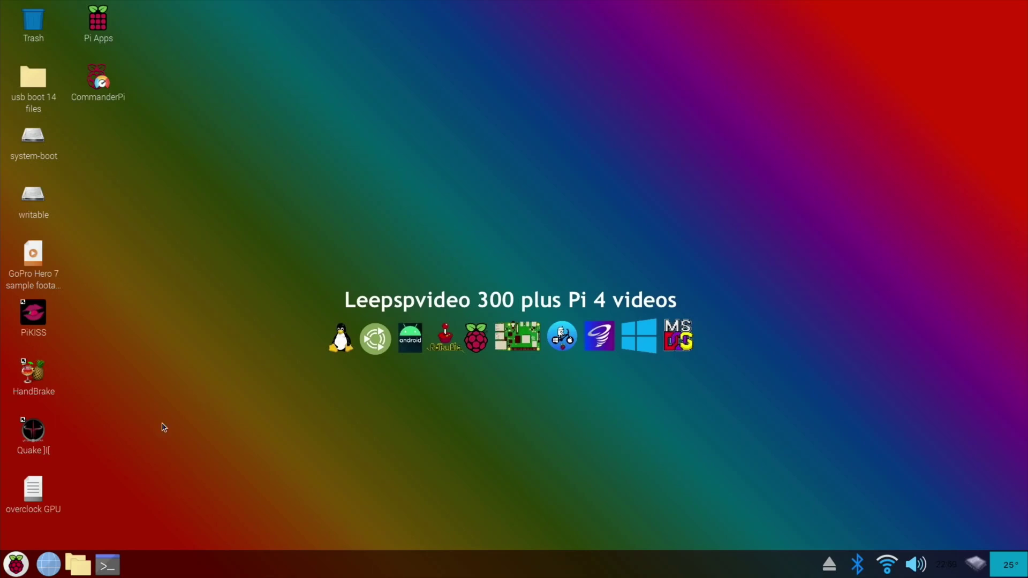
click(10, 564)
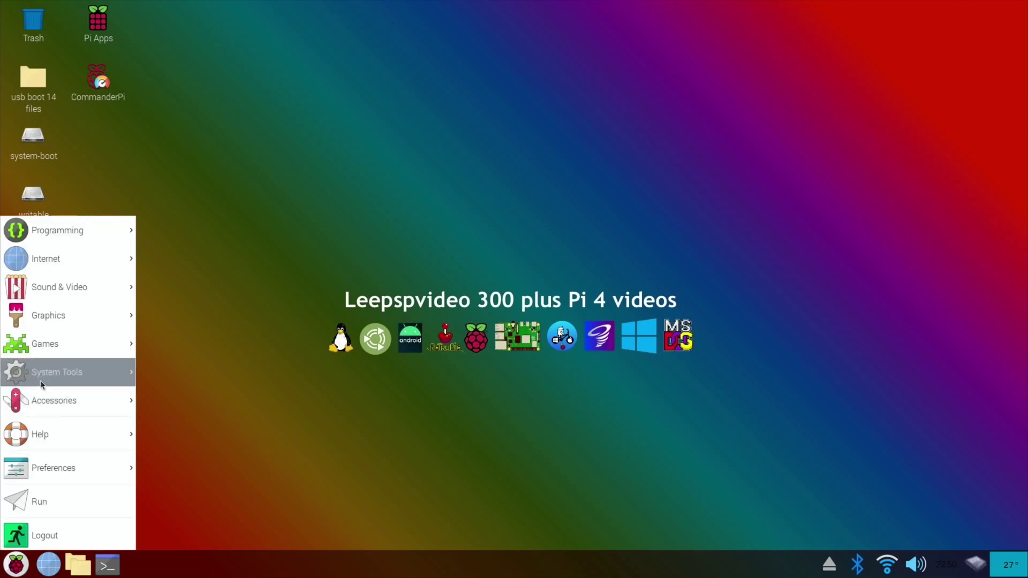
mouse_move(43, 378)
mouse_move(56, 398)
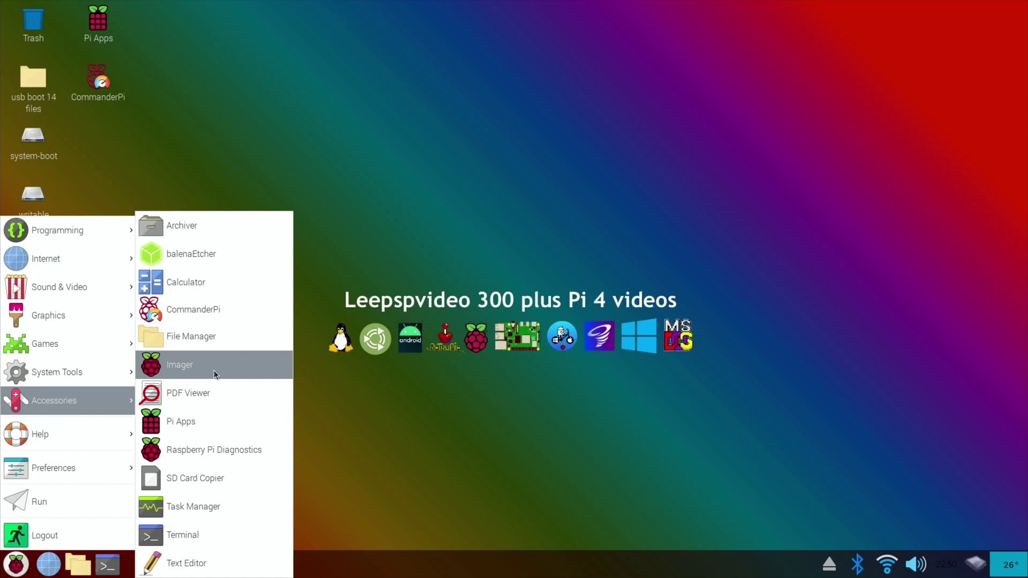
mouse_move(114, 471)
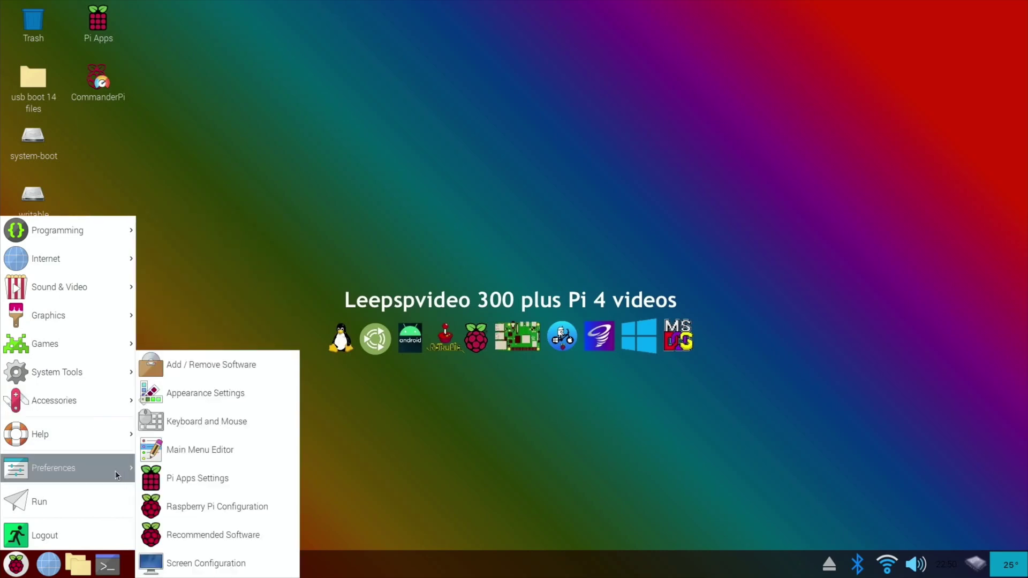
click(224, 364)
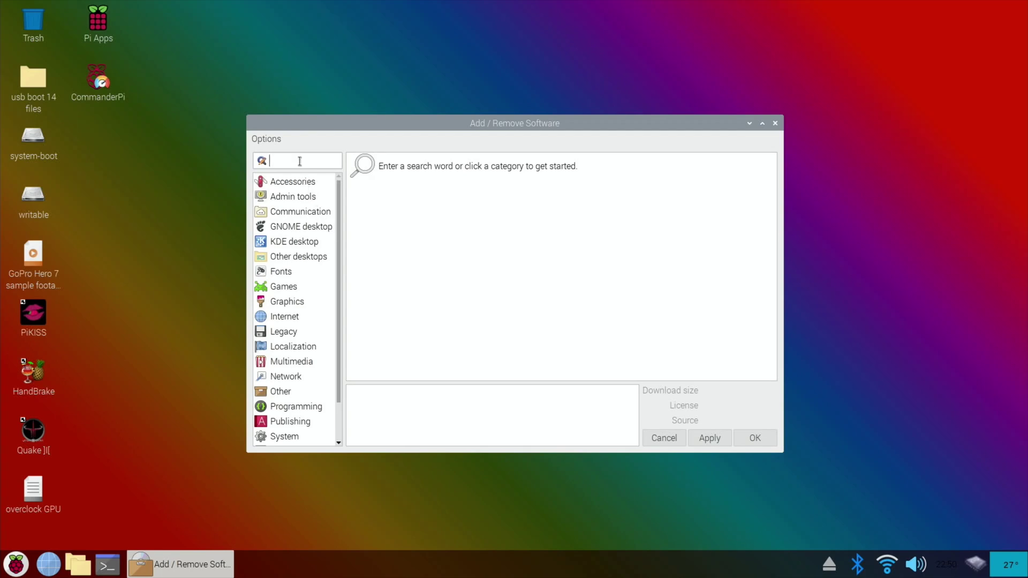
text(imager)
key(Return)
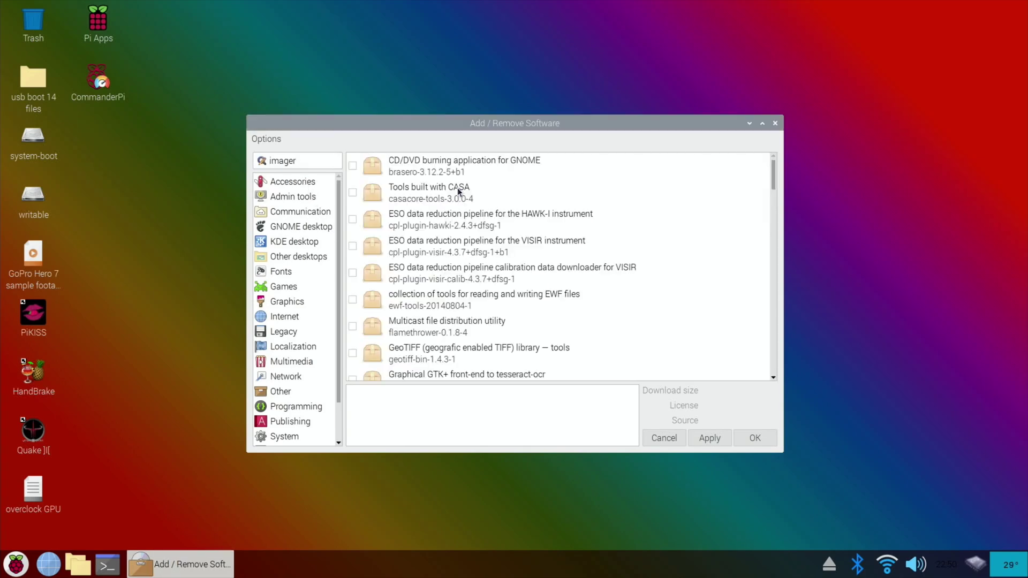
scroll(459, 192, down, 15)
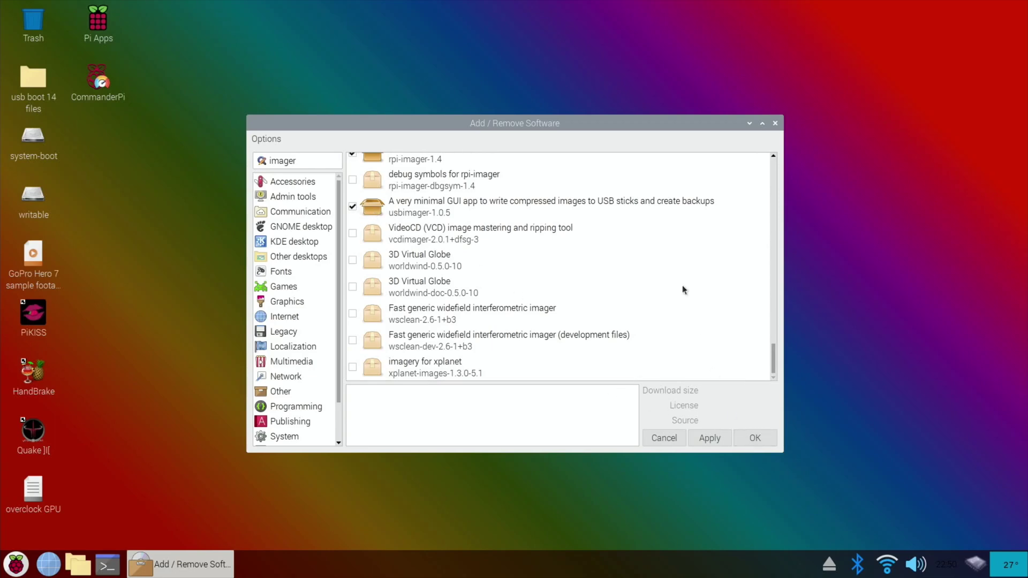
click(775, 124)
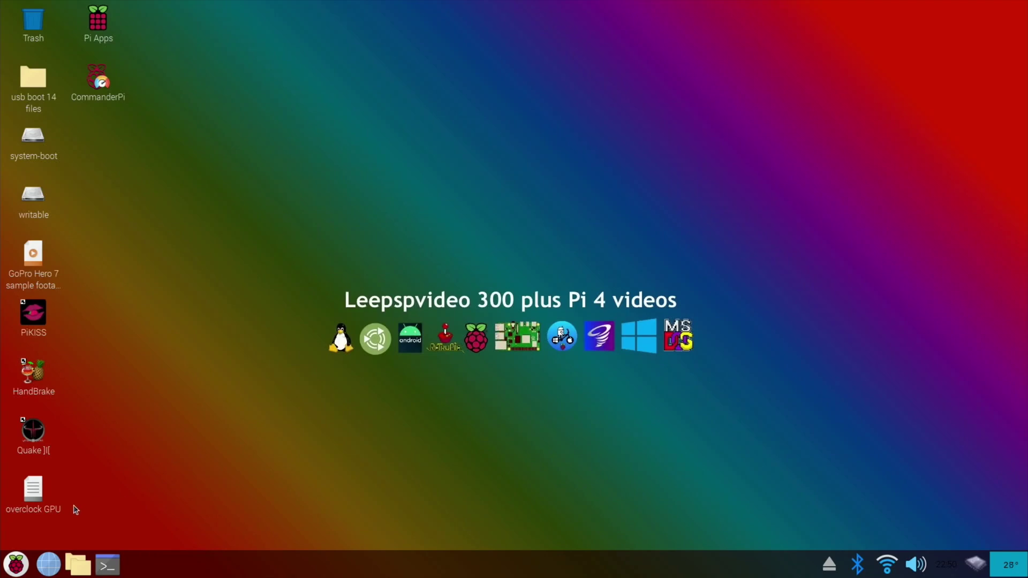
- Launch Raspberry Pi Imager and choose Ubuntu Desktop 20.10 (RPi 4) as the OS
click(17, 564)
mouse_move(46, 402)
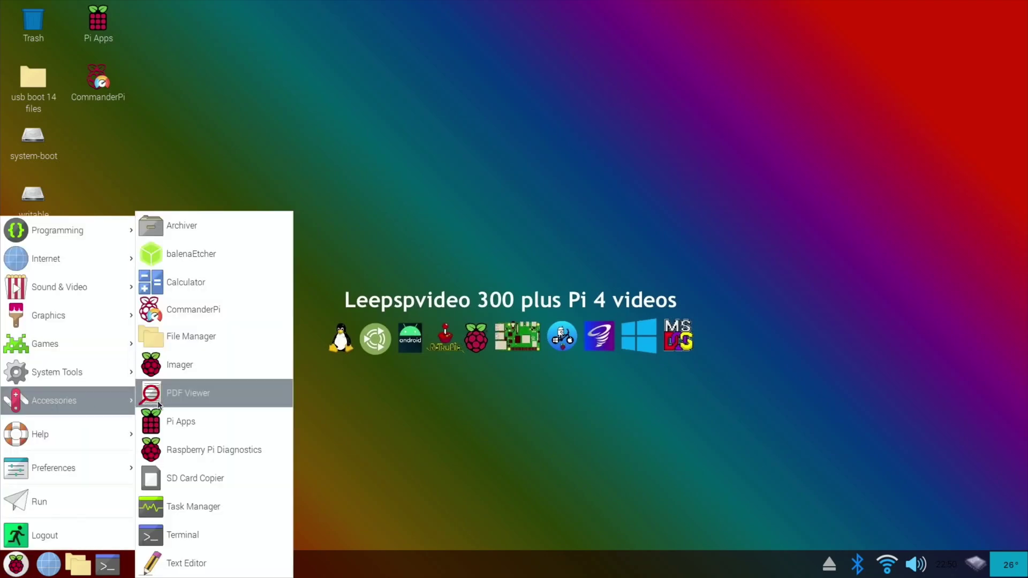
click(181, 366)
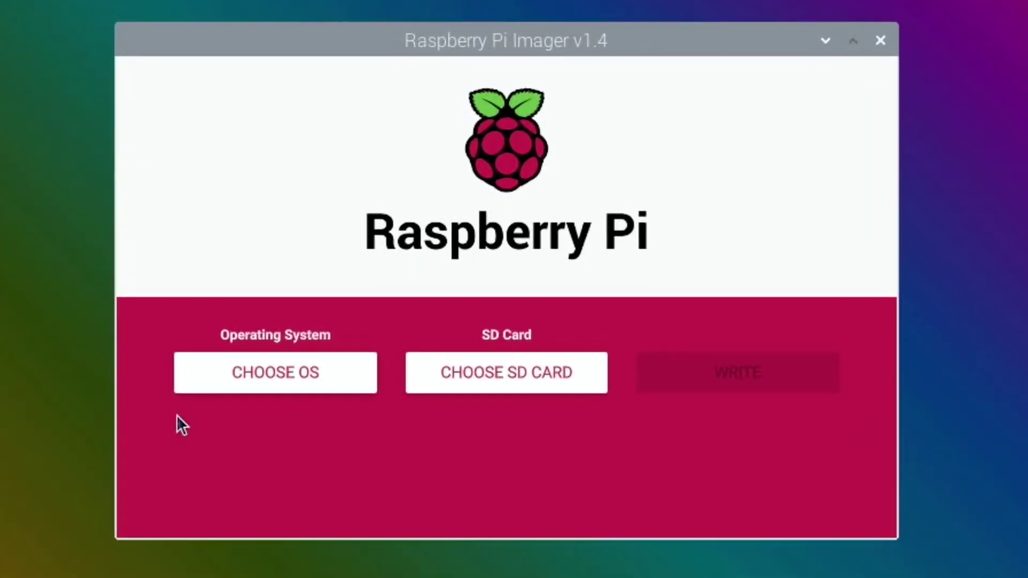
click(278, 387)
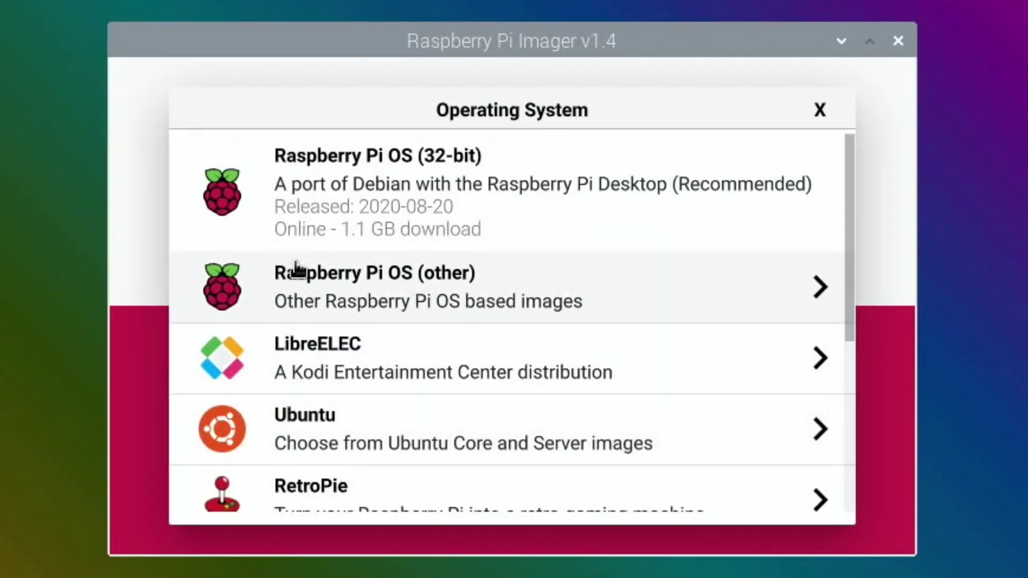
click(310, 434)
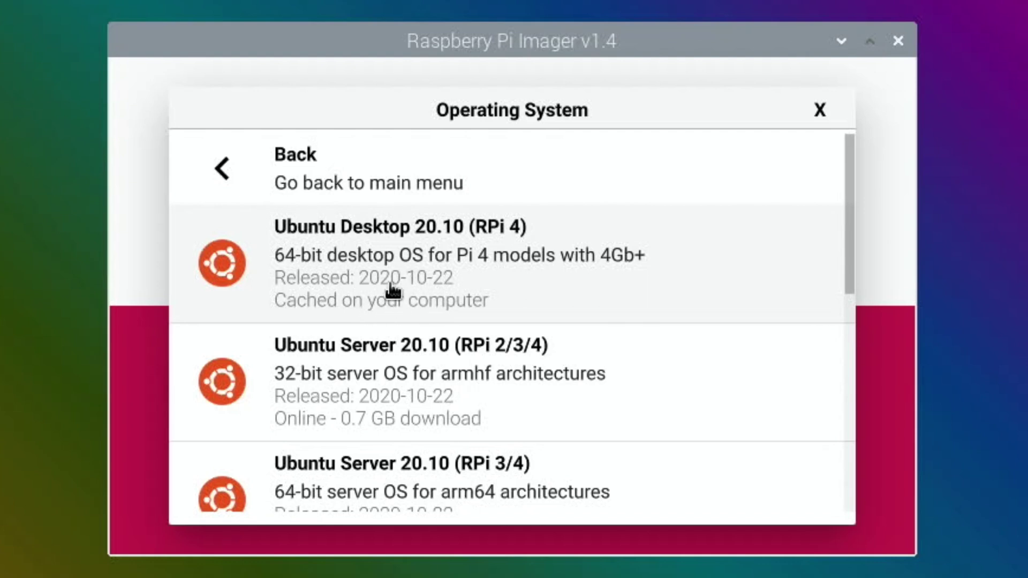
click(411, 271)
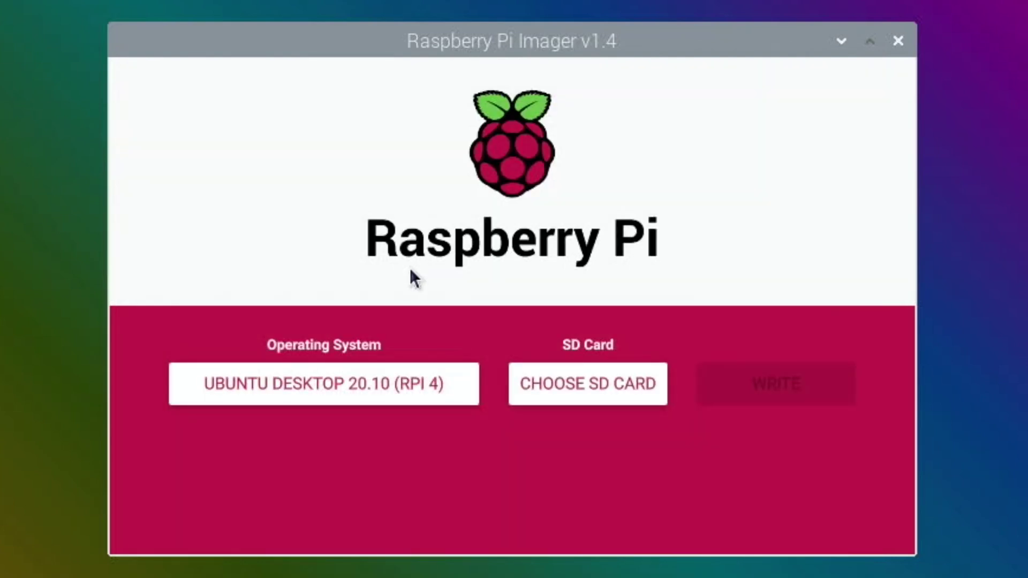
- Select the ASMT SH00R060GB 60.0 GB drive as the target drive
click(544, 389)
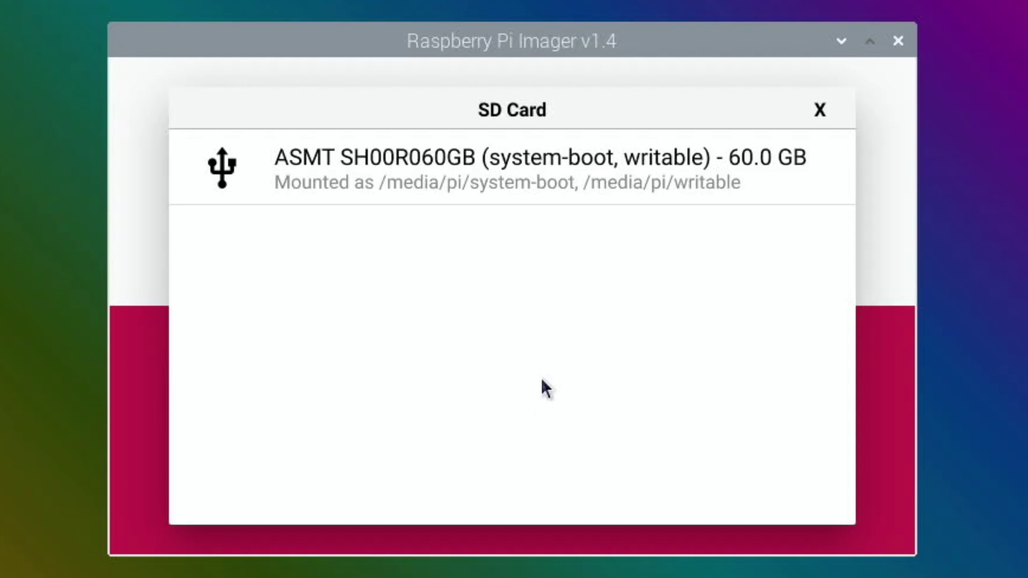
click(436, 185)
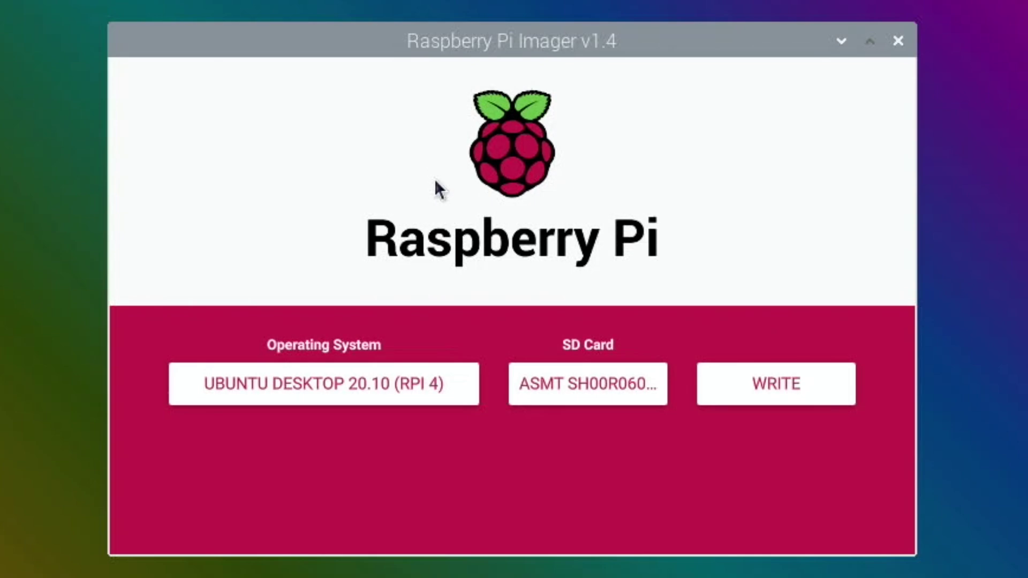